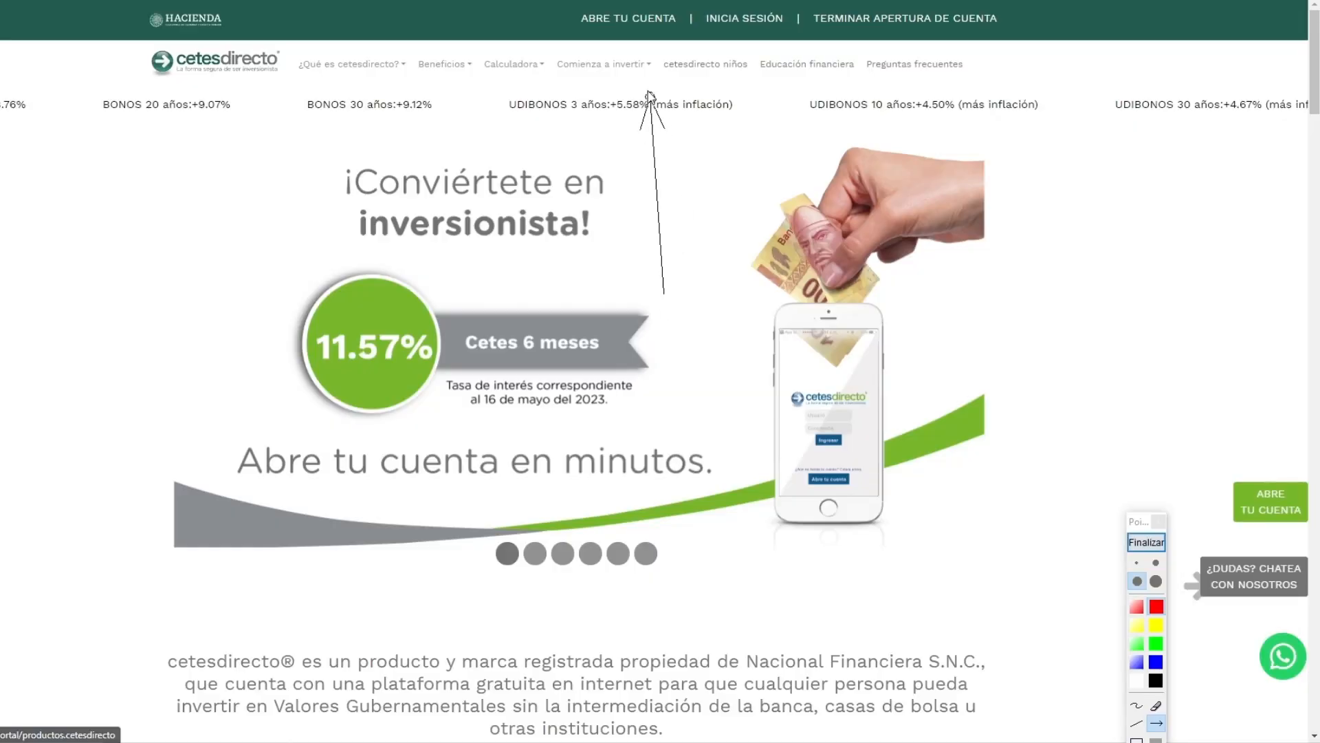
Step: Clear the screen annotation, open the ABRE TU CUENTA user registration form and move the annotation palette clear of the form
left_click(1135, 545)
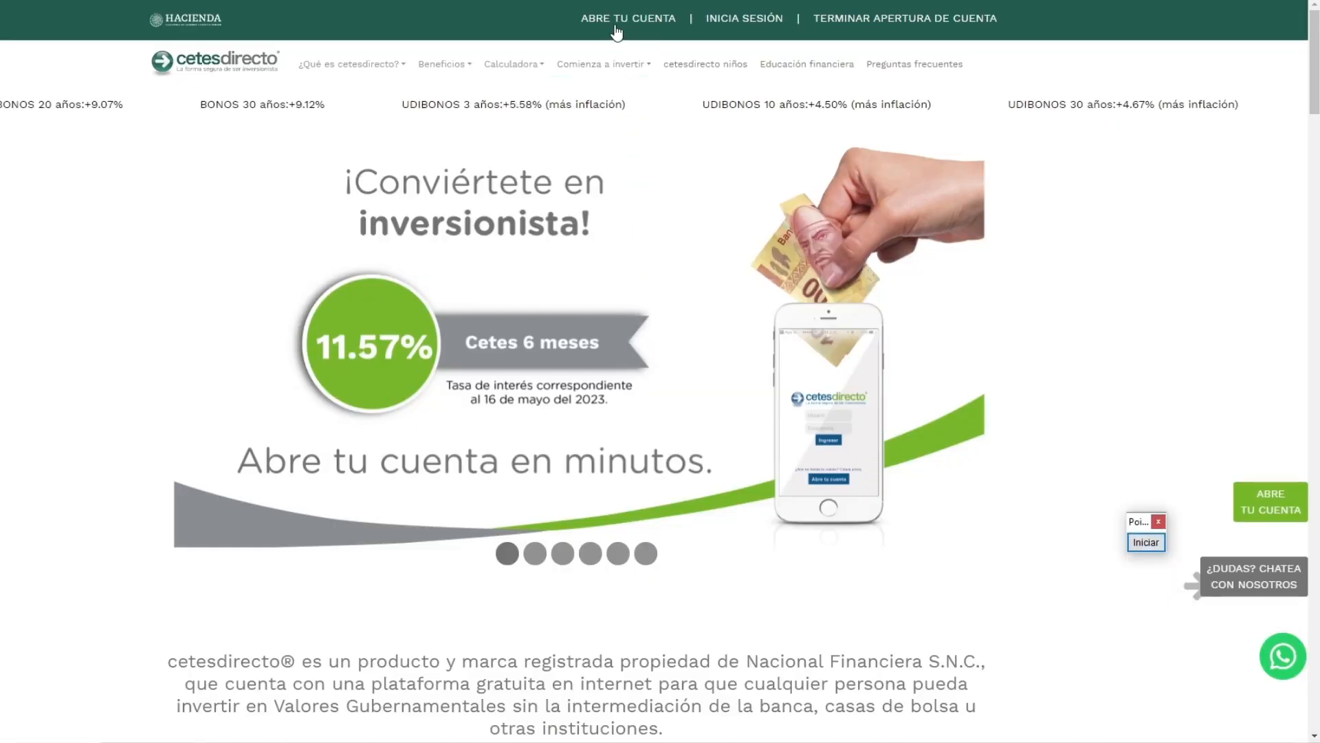
left_click(474, 180)
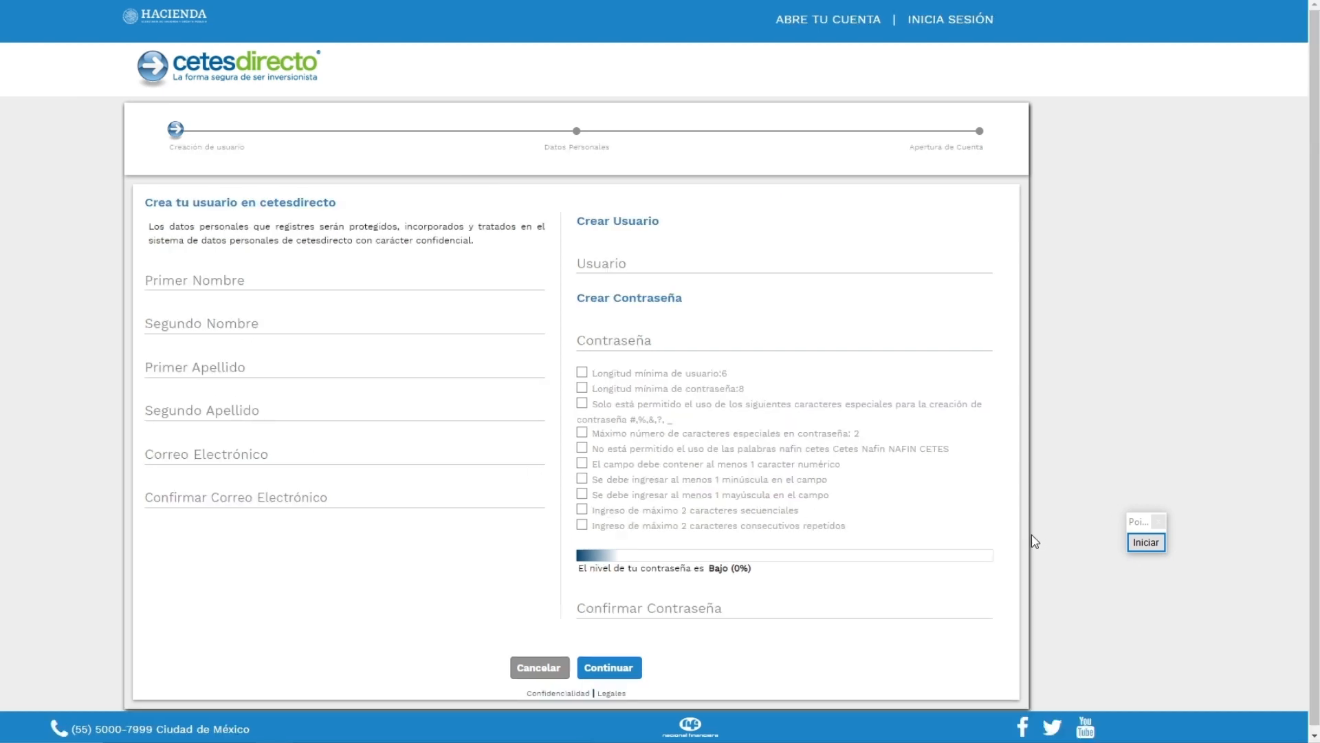
left_click_drag(1147, 516, 1178, 66)
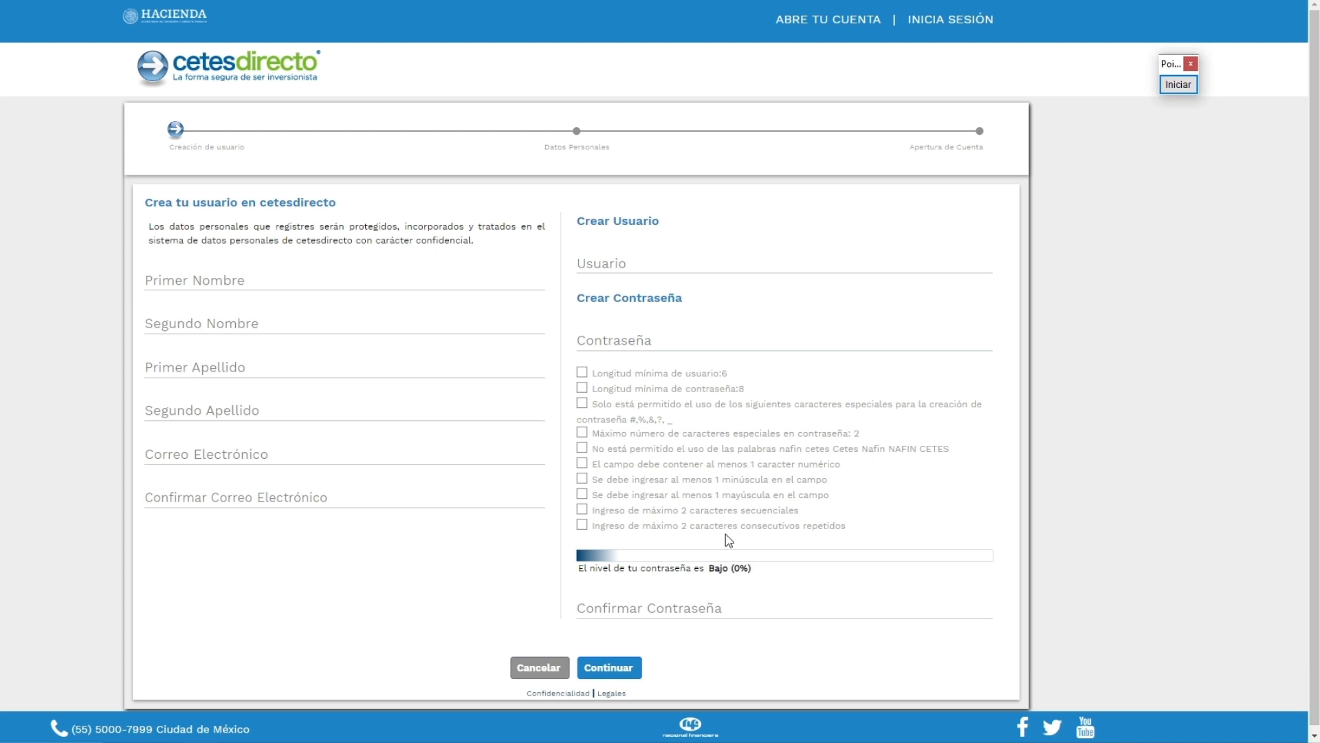
Step: Mark the INICIA SESIÓN link with a red arrow, and end the annotation
left_click(1173, 84)
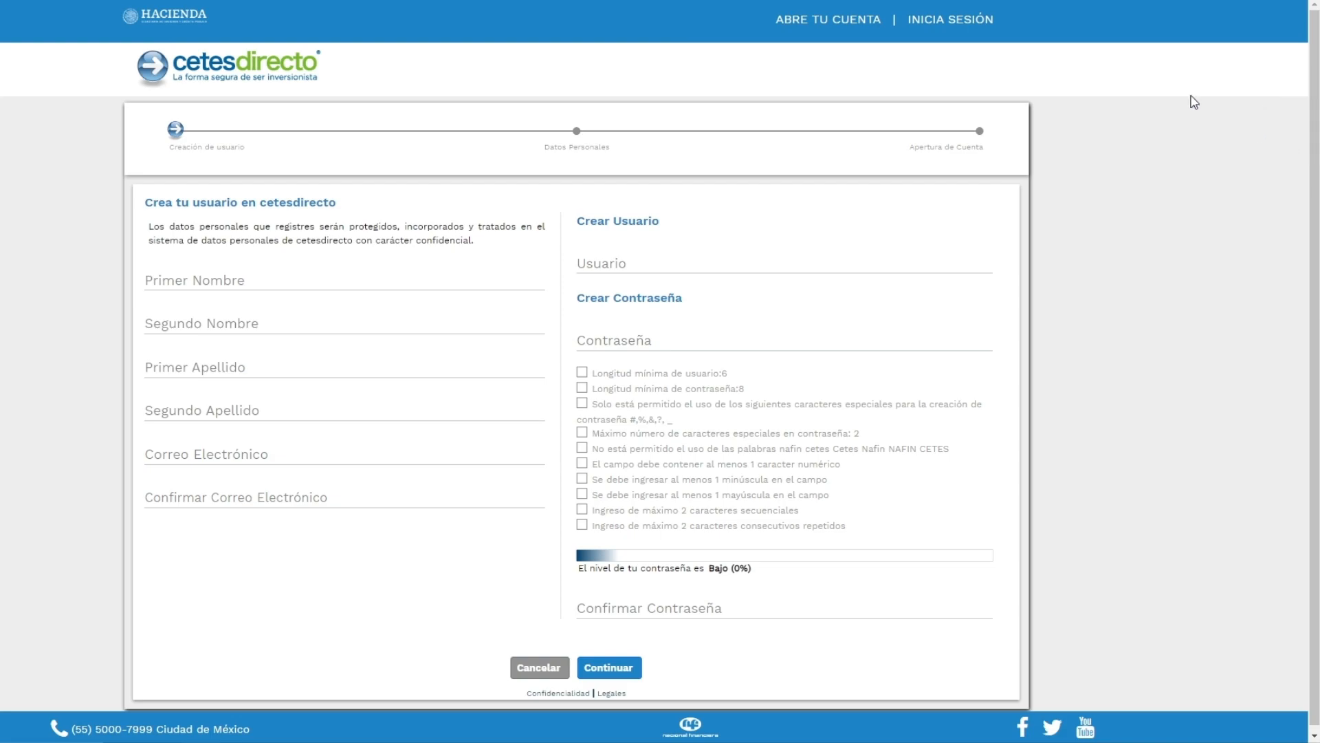
mouse_move(943, 335)
left_mouse_down()
mouse_move(963, 162)
mouse_move(932, 41)
left_mouse_up()
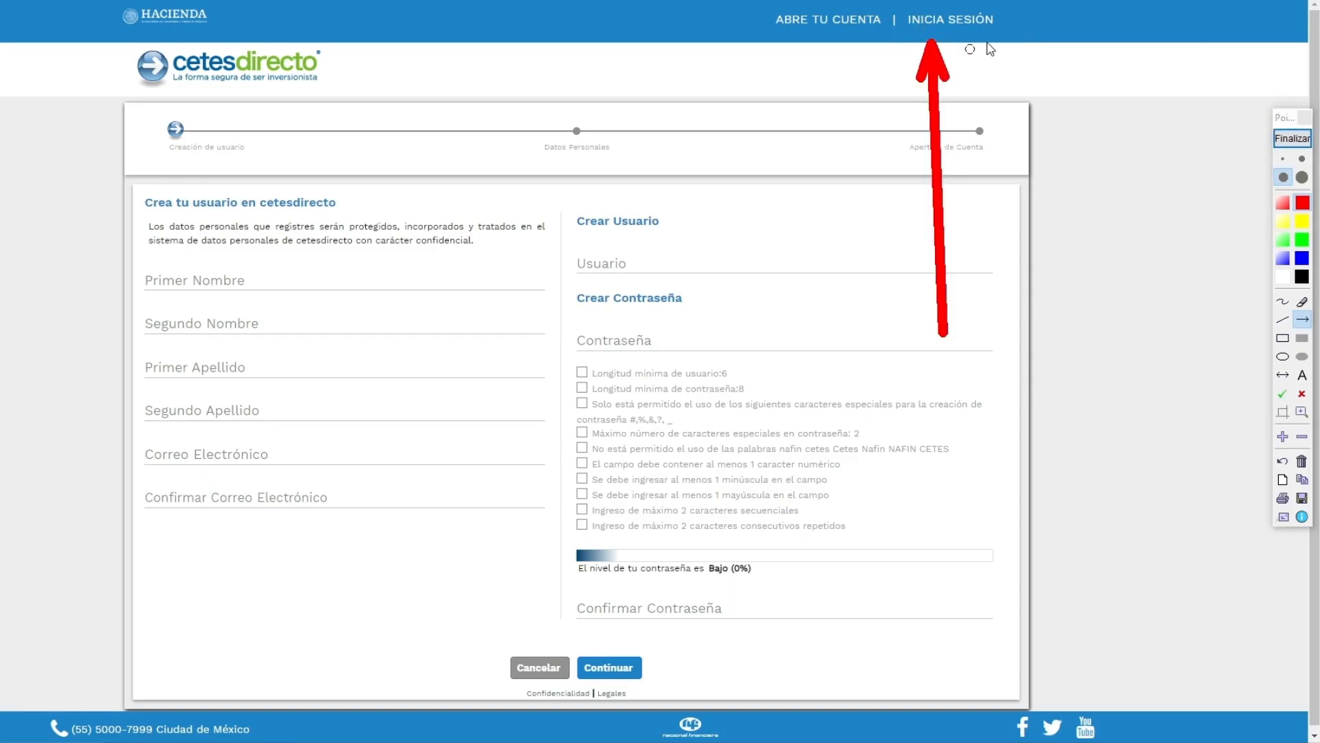
left_click(1292, 138)
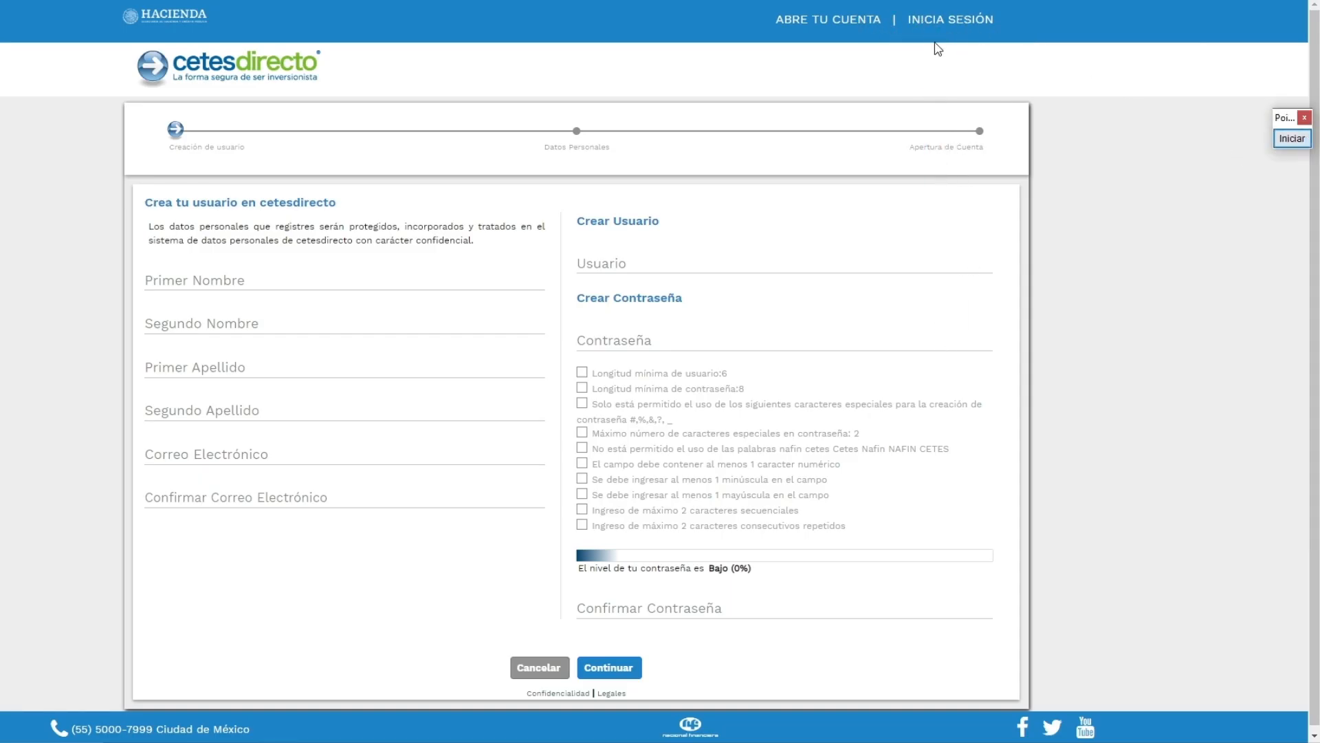
Step: Open INICIA SESIÓN and sign in to the existing cetesdirecto account
left_click(940, 20)
left_click(178, 174)
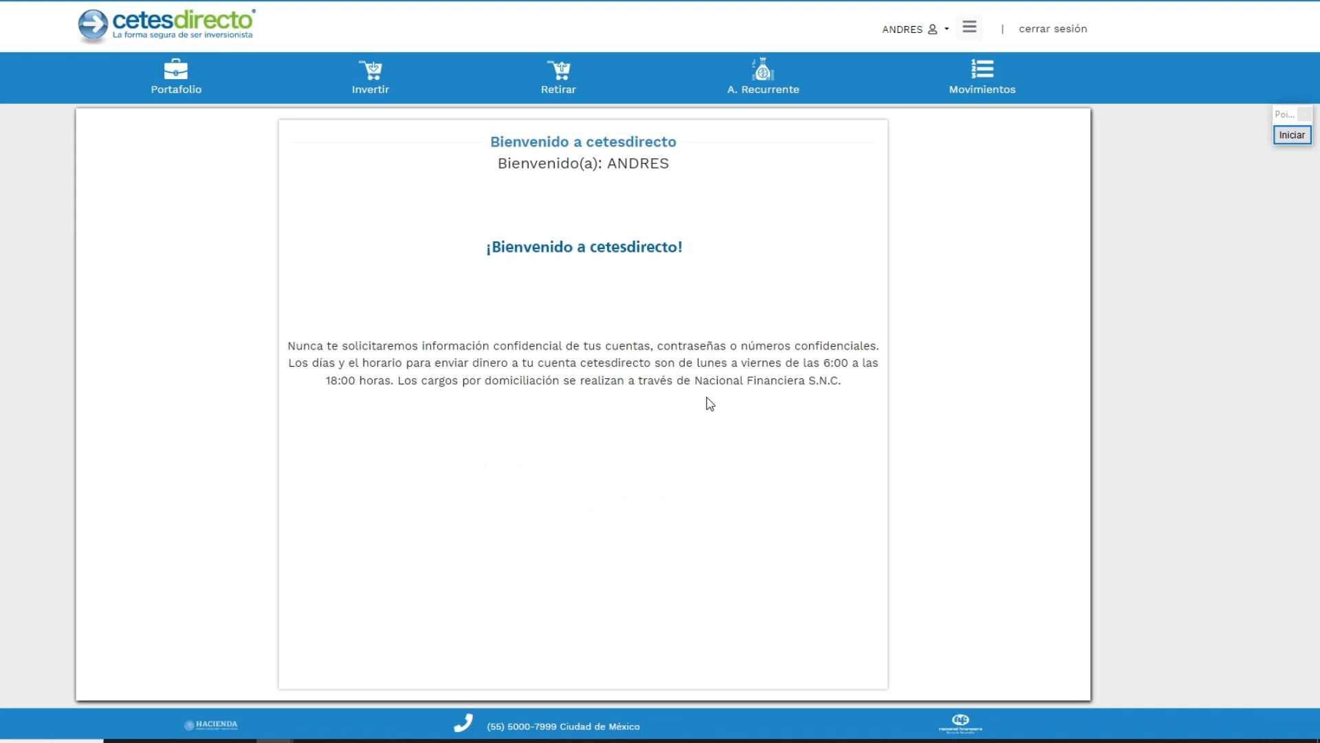
Step: Mark Portafolio, Invertir, Retirar, A. Recurrente and Movimientos with one red arrow each, and end the annotation
left_click(1292, 135)
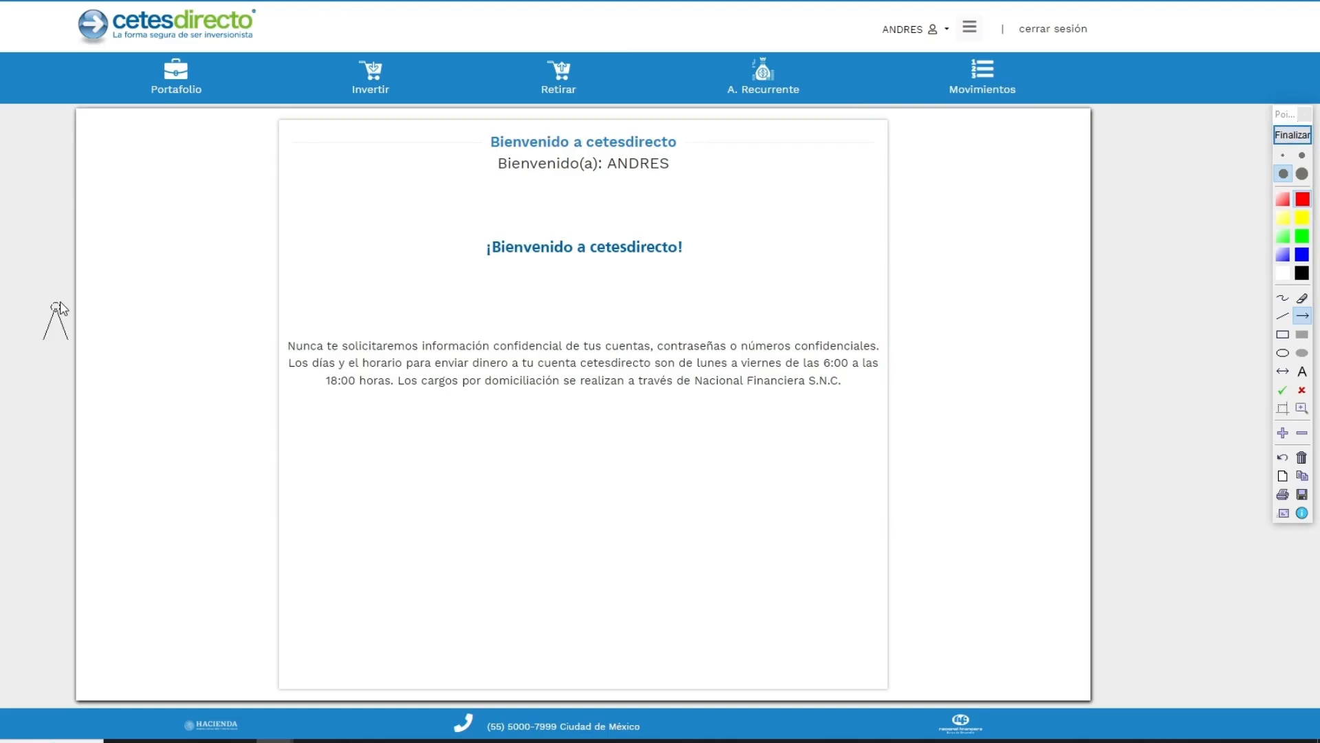
left_click_drag(55, 309, 147, 122)
left_click_drag(204, 315, 331, 118)
left_click_drag(400, 289, 538, 122)
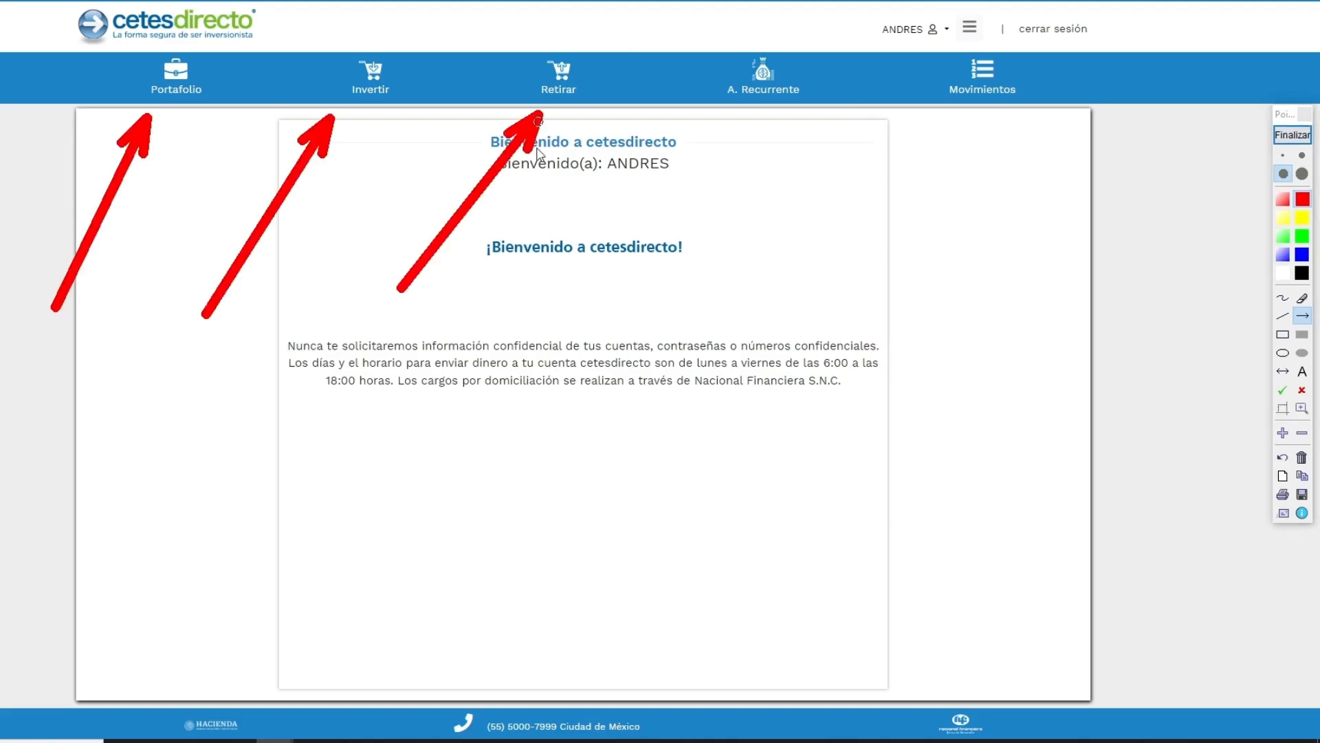
mouse_move(617, 348)
left_mouse_down()
mouse_move(760, 164)
mouse_move(756, 115)
left_mouse_up()
left_click_drag(810, 340, 950, 105)
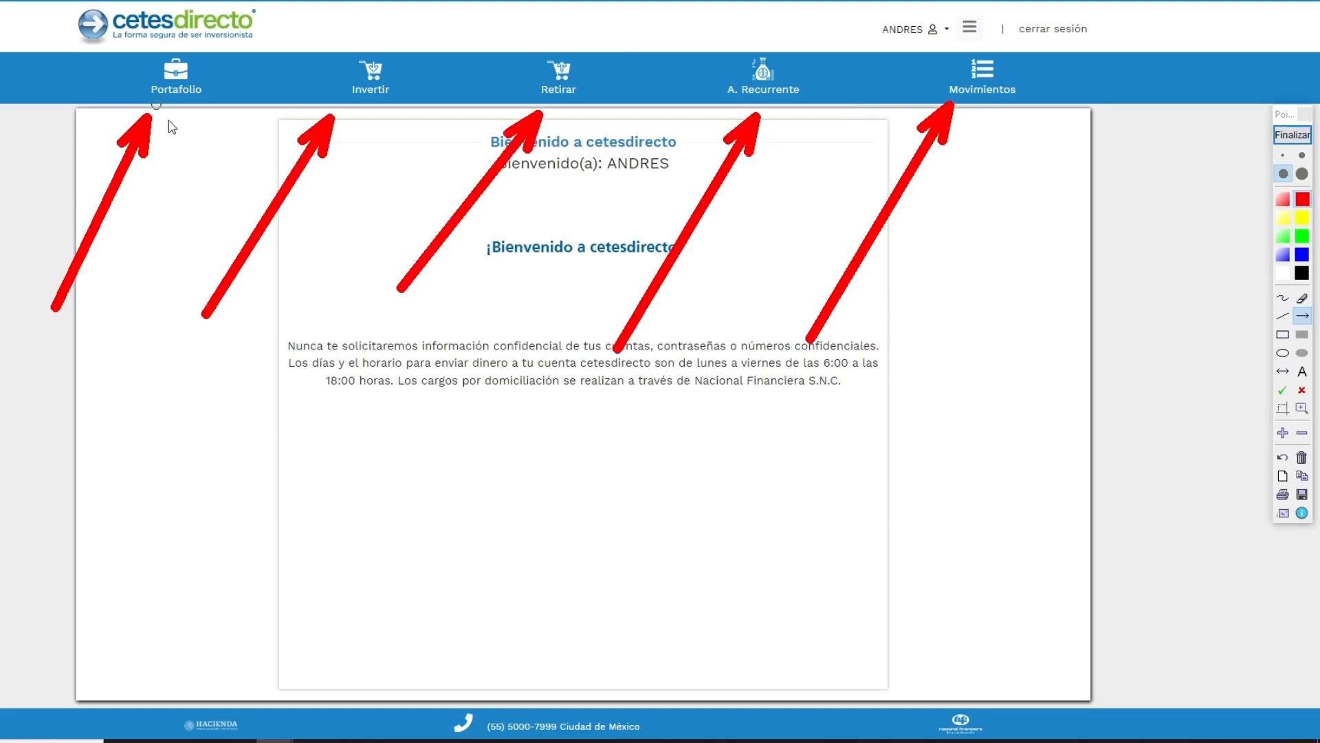
left_click(1292, 135)
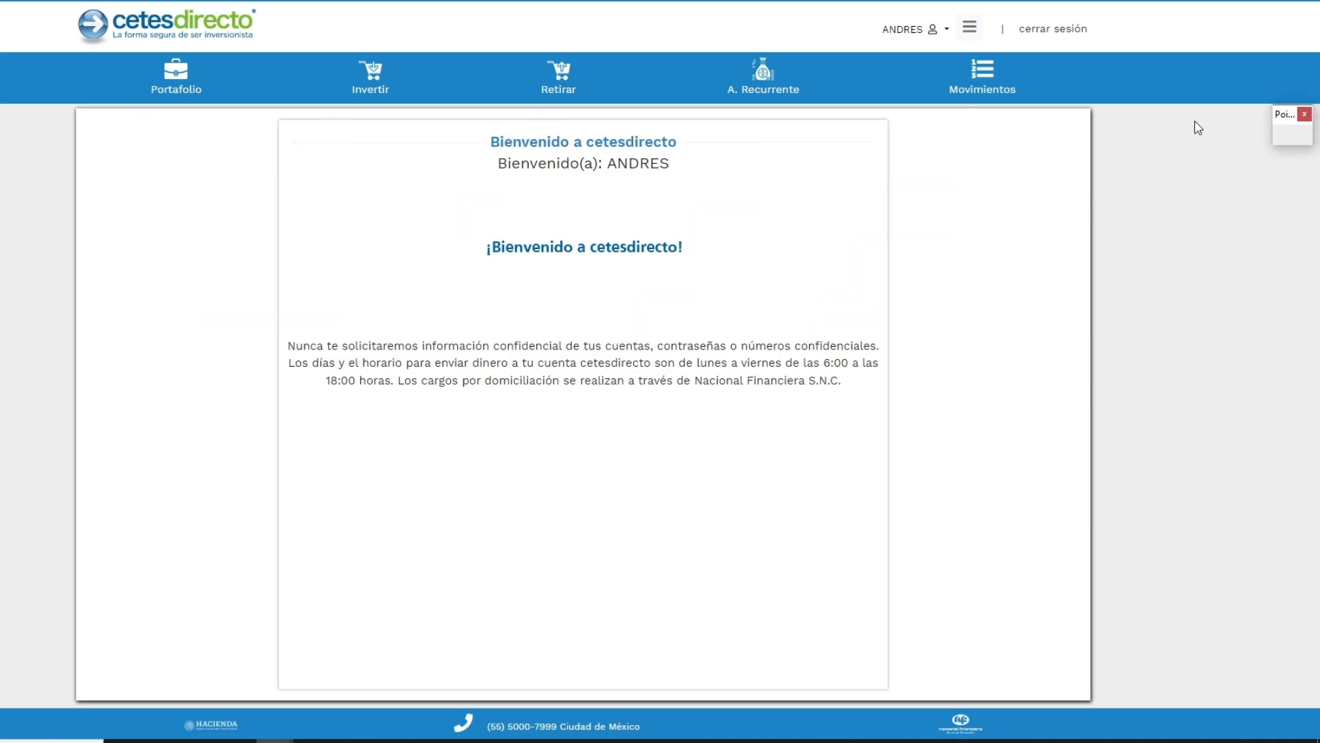
Step: Mark Invertir with a red arrow, end the annotation and open the Invertir section
left_click(1284, 115)
mouse_move(309, 260)
left_mouse_down()
mouse_move(371, 135)
mouse_move(361, 102)
left_mouse_up()
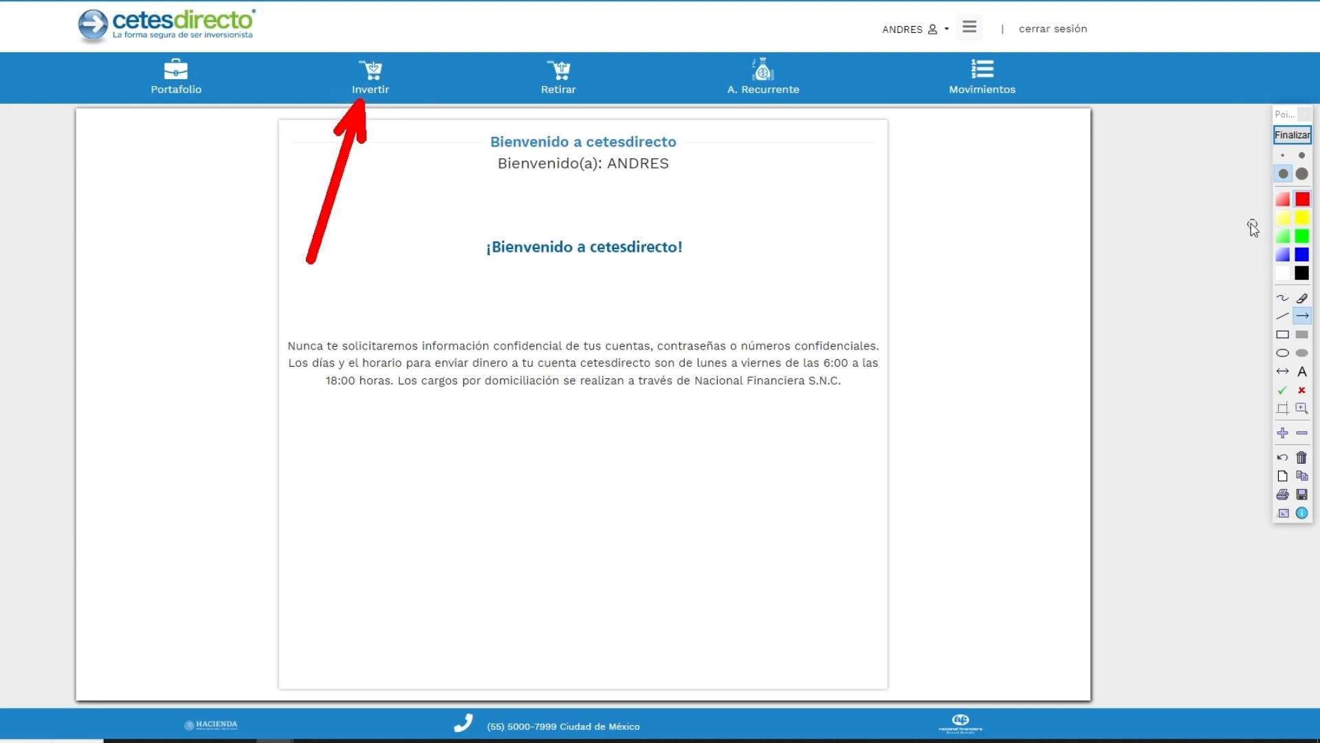
left_click(1291, 135)
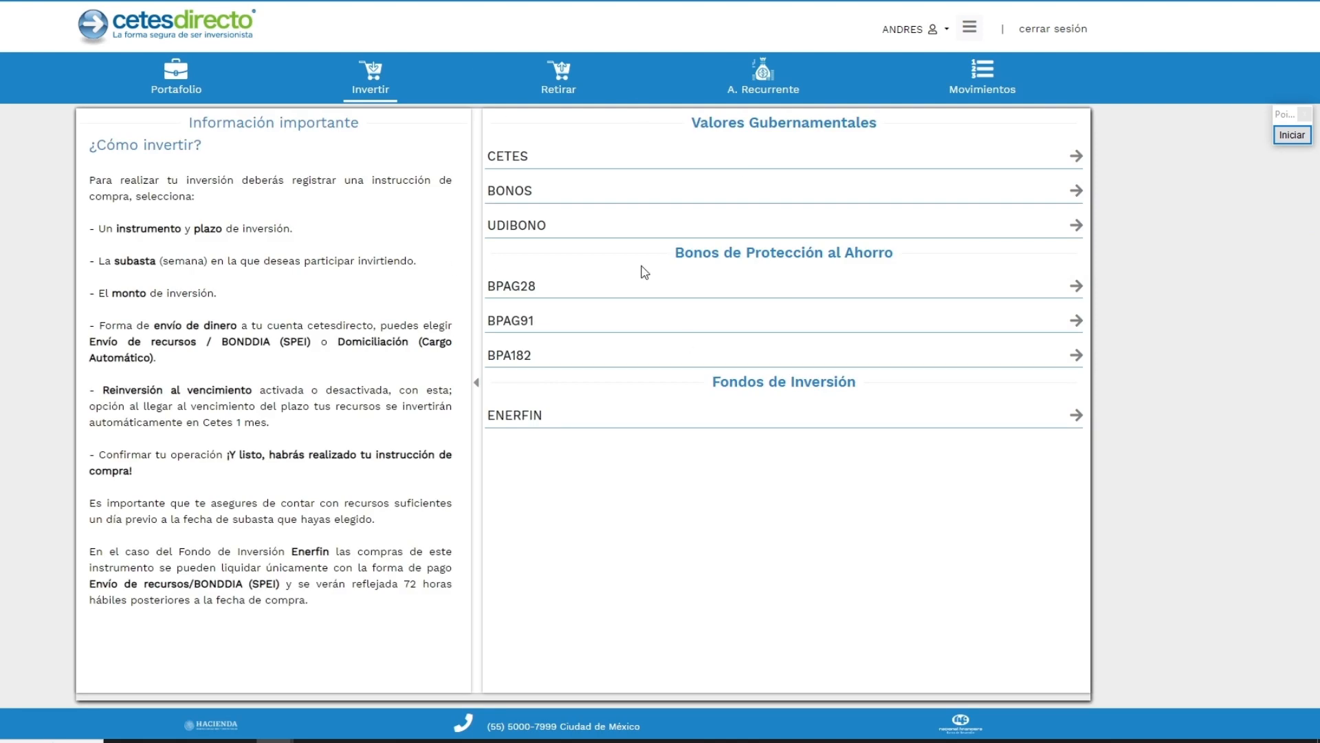
Step: Mark the instruments CETES, BONOS, UDIBONO, BPAG28, BPAG91, BPA182 and ENERFIN with red arrows, and end the annotation
left_click(1293, 135)
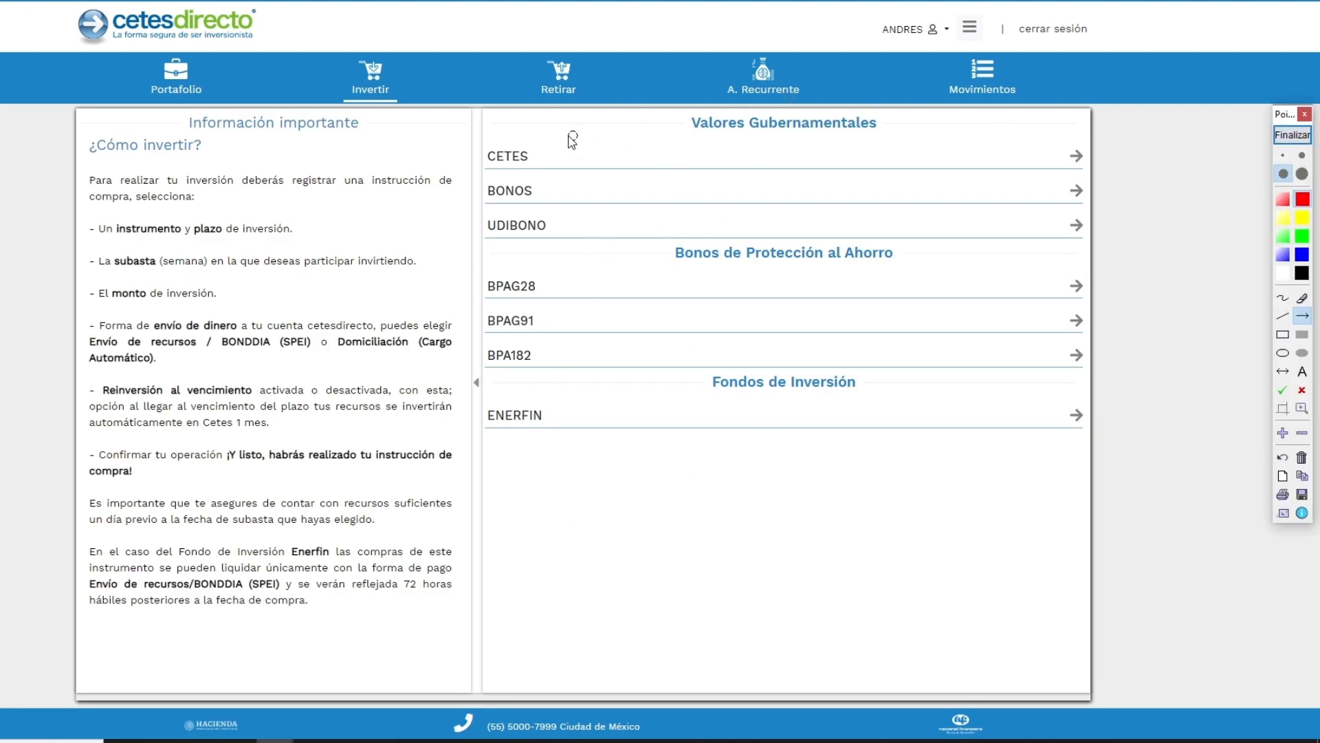
mouse_move(853, 108)
left_mouse_down()
mouse_move(578, 161)
mouse_move(558, 151)
left_mouse_up()
left_click_drag(644, 176, 572, 182)
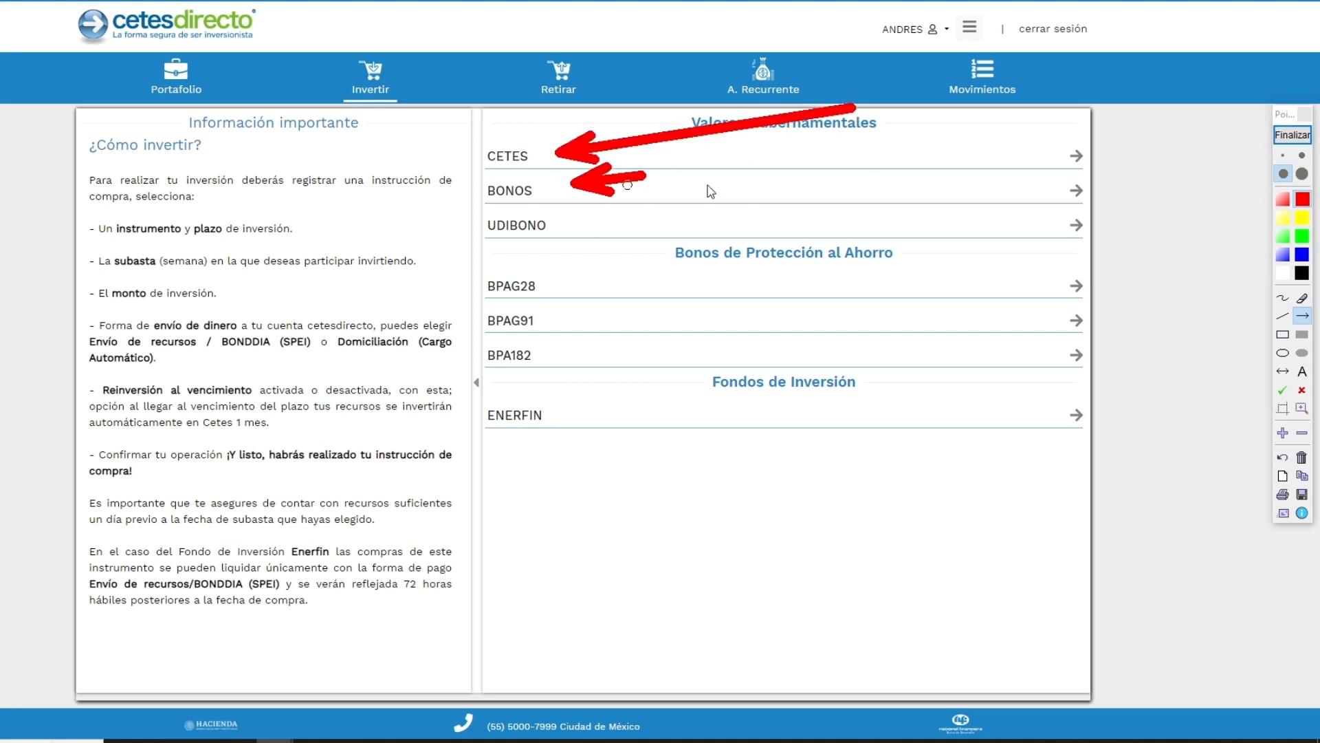
left_click_drag(908, 218, 649, 223)
left_click_drag(691, 295, 605, 294)
left_click_drag(656, 378, 560, 329)
left_click_drag(583, 394, 543, 363)
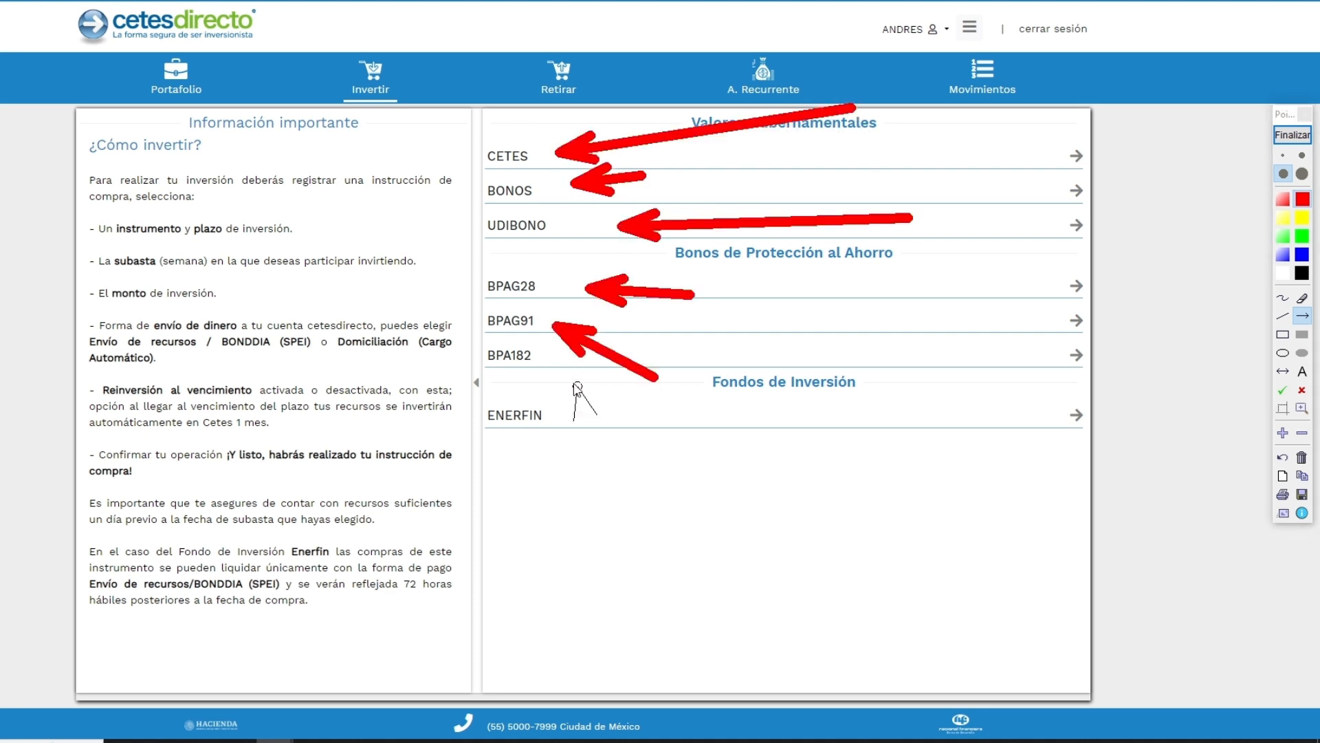
left_click_drag(619, 432, 579, 441)
left_click(1292, 135)
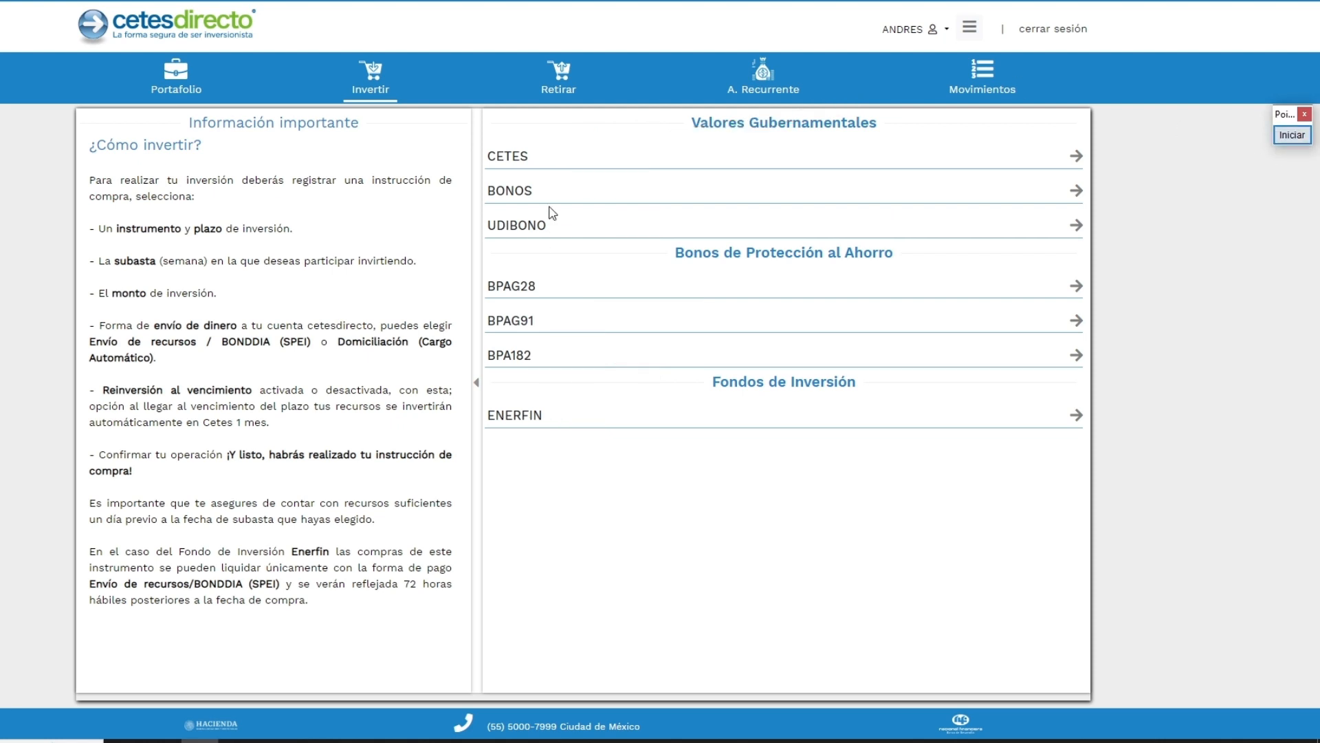
Step: Open the investment terms for CETES and mark the 1-month rate with a red arrow
left_click(511, 157)
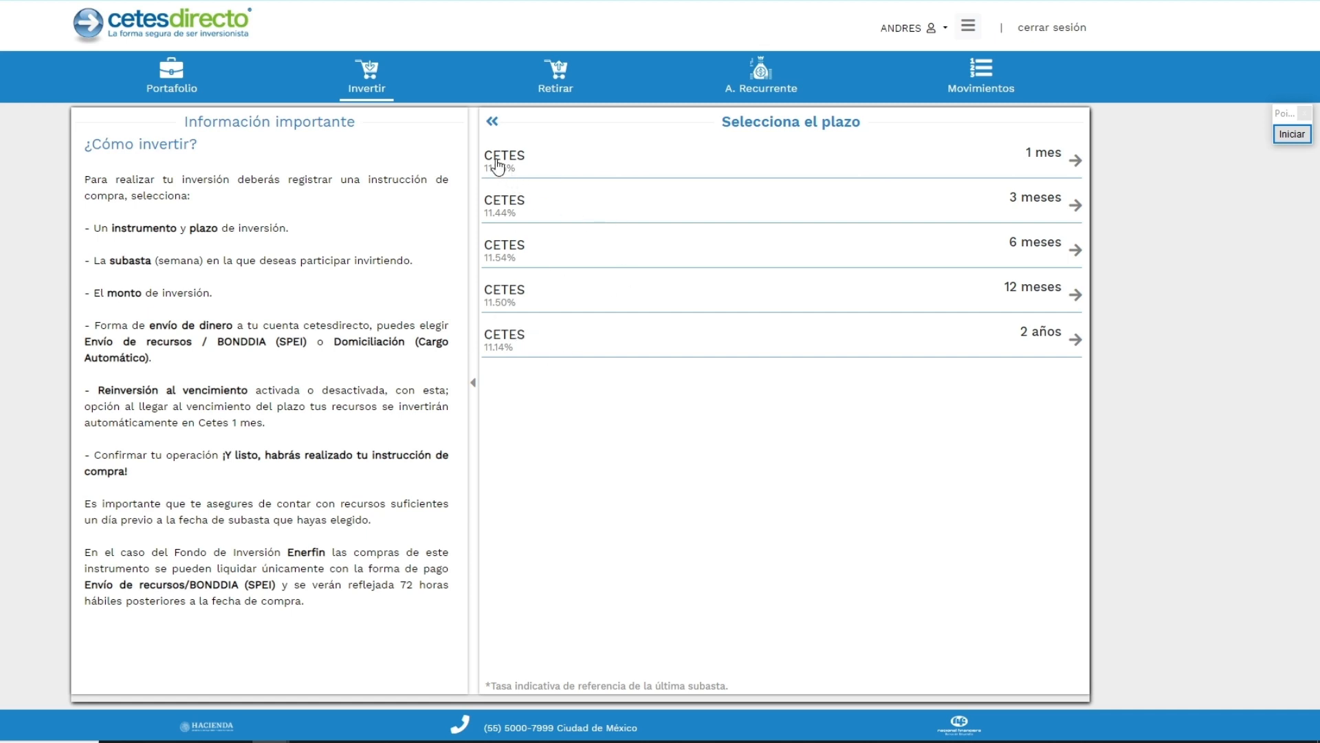
left_click(1290, 136)
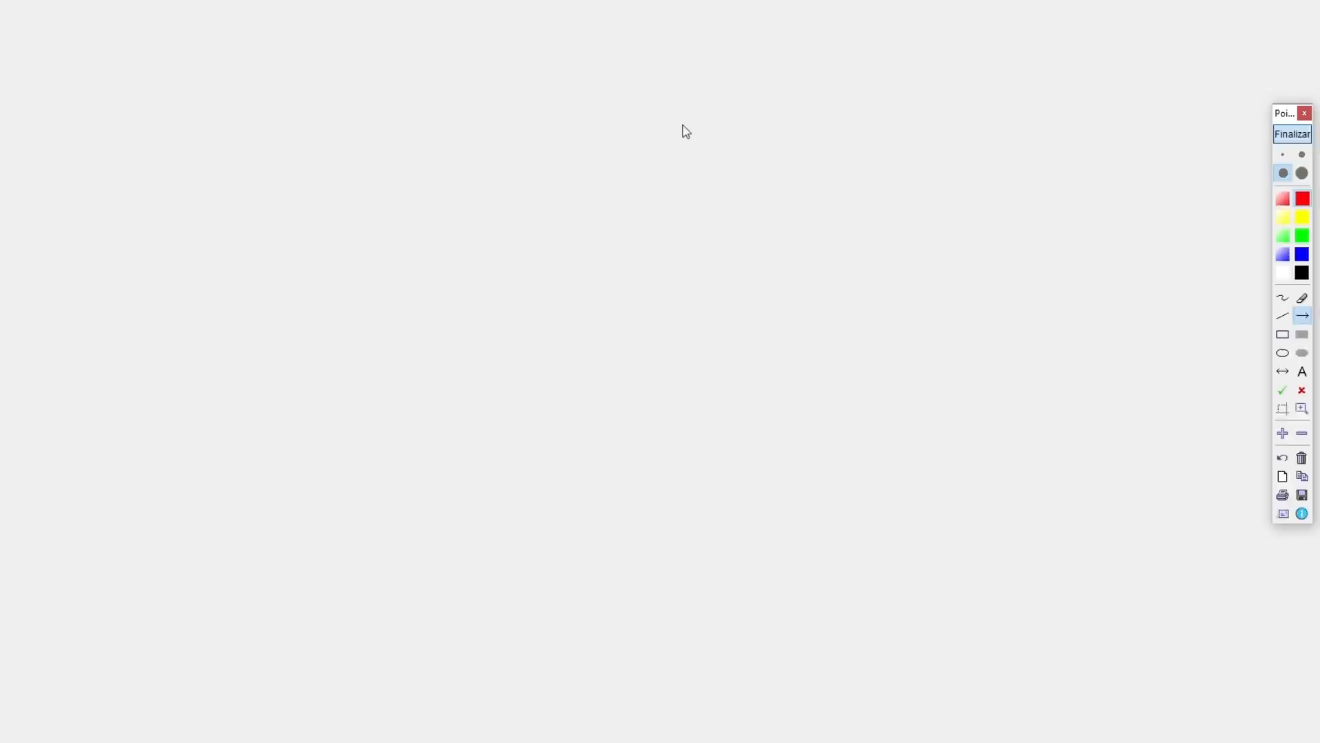
left_click_drag(245, 217, 481, 174)
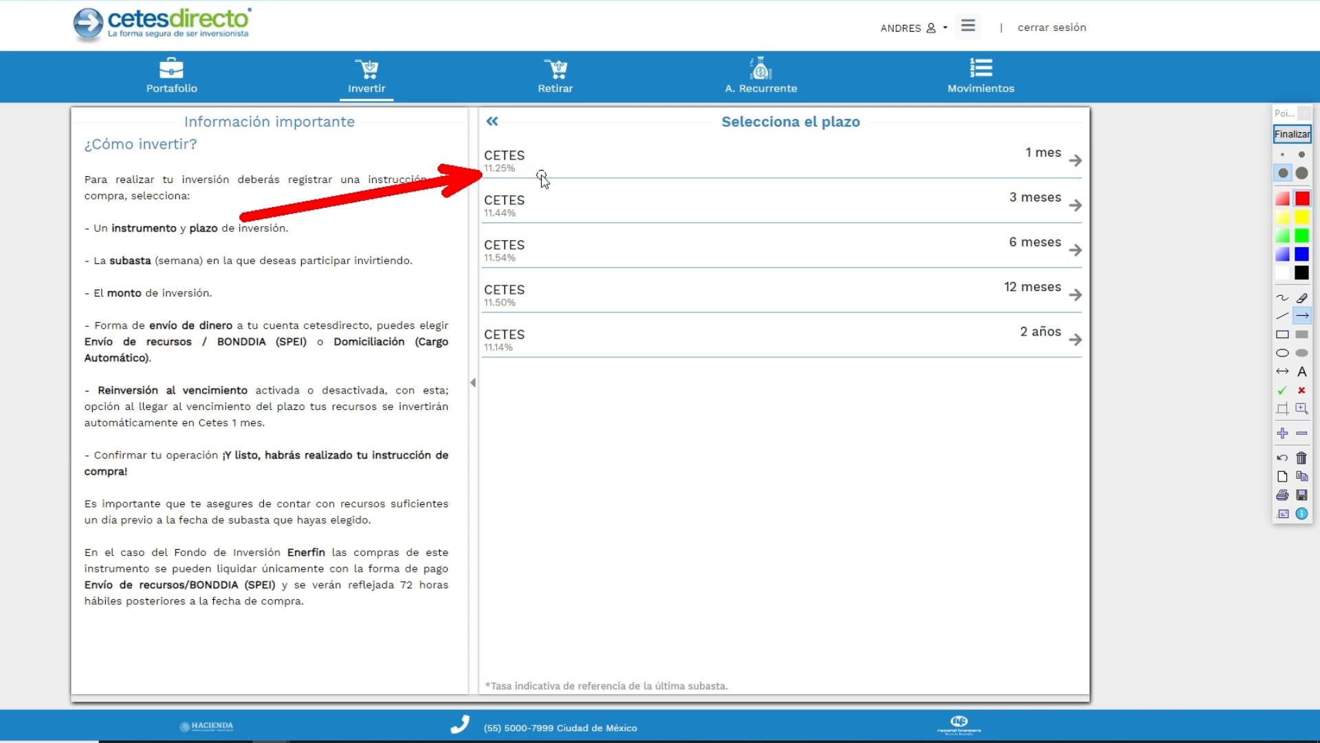
left_click(1292, 133)
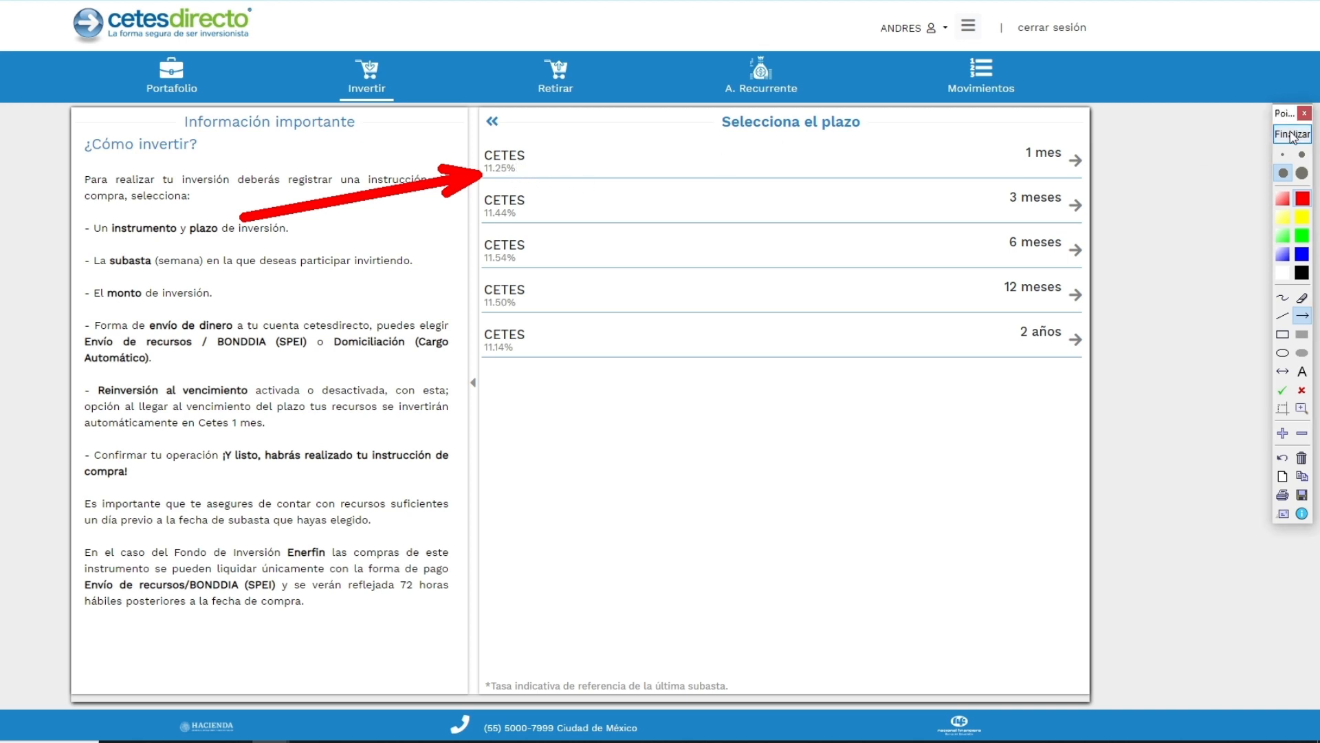
Step: Find and open the Windows Calculadora app in standard mode
left_click(48, 742)
type("cal")
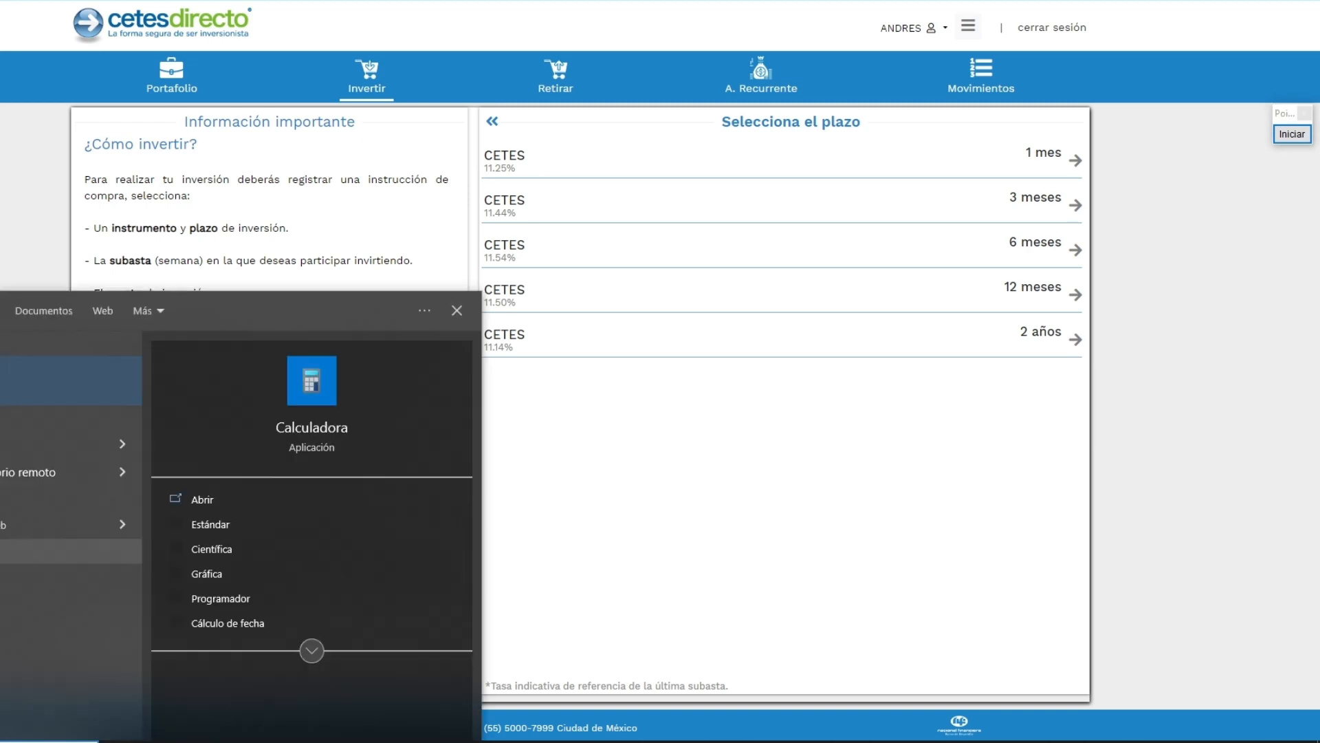
left_click(22, 386)
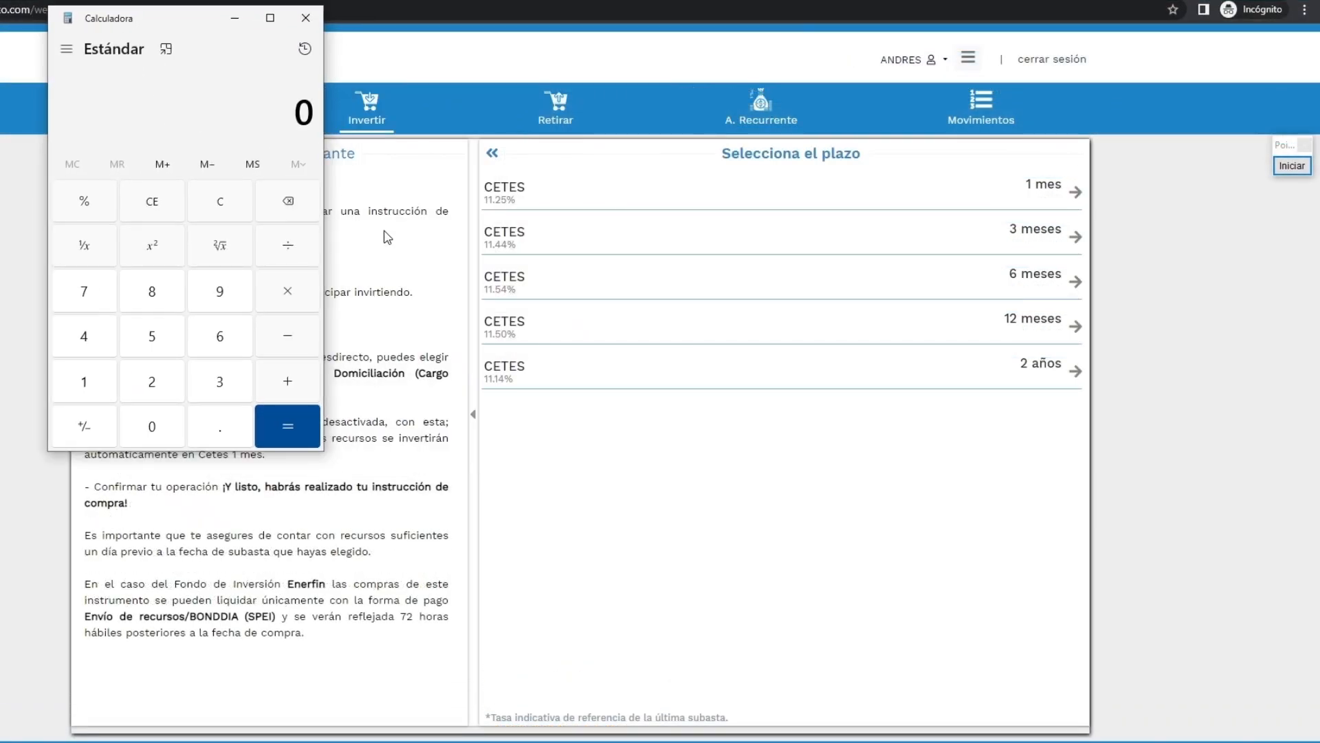
Step: Calculate the monthly yield of the 1-month CETES by dividing 11.25 by 12, and minimize the calculator
left_click(84, 381)
left_click(84, 382)
left_click(220, 426)
left_click(152, 382)
left_click(153, 337)
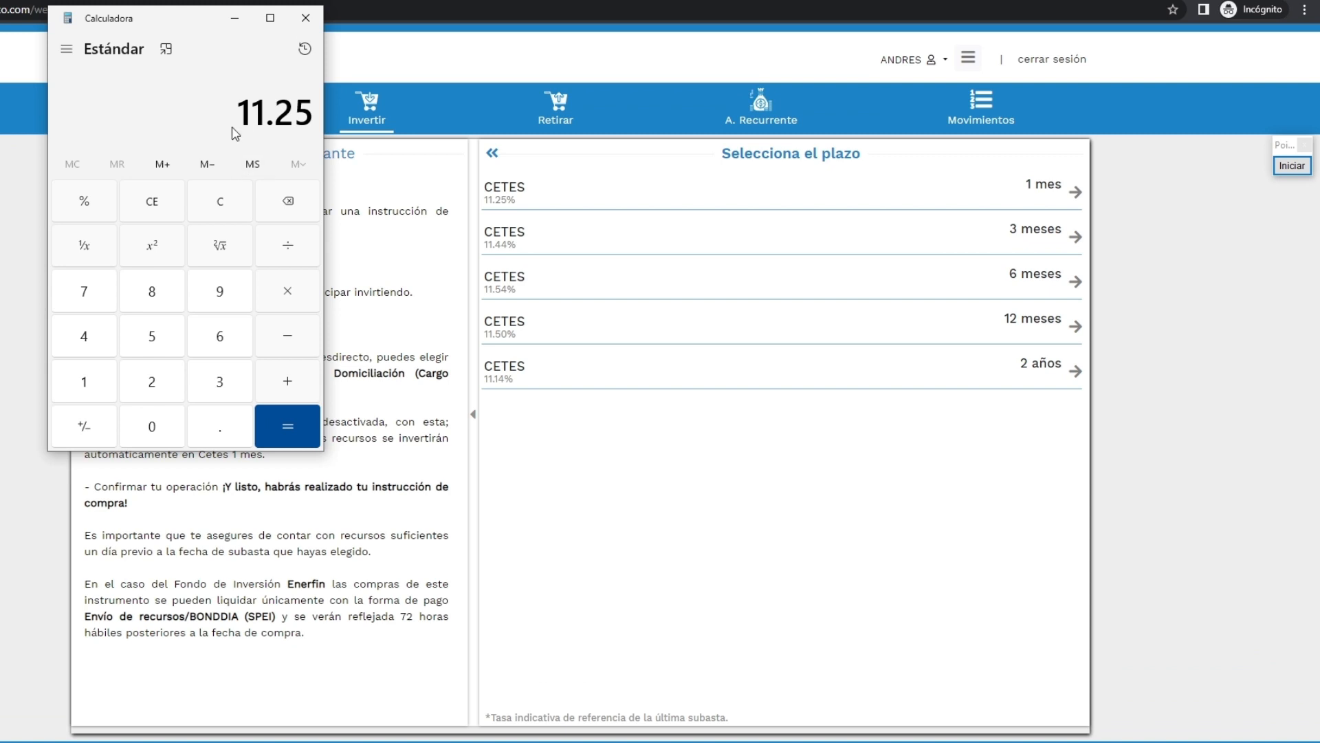
left_click(288, 245)
left_click(84, 382)
left_click(152, 382)
key("Return")
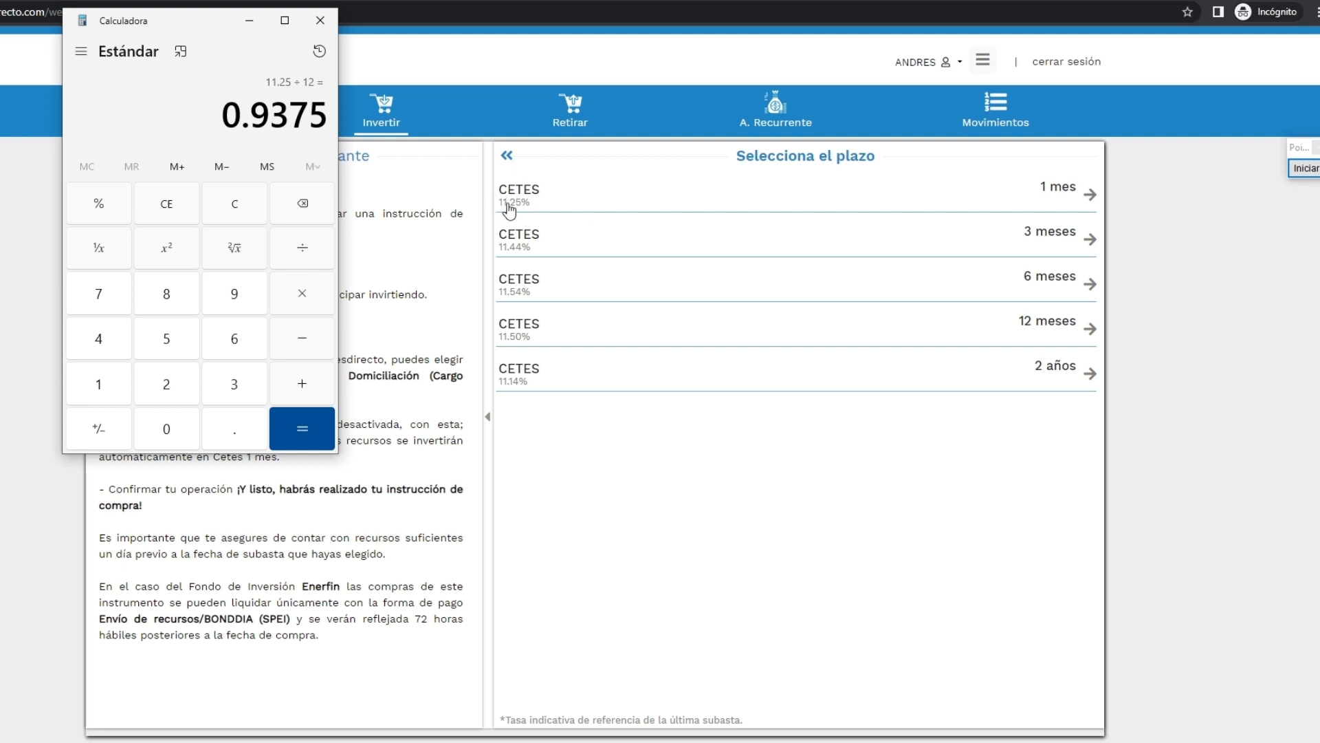
left_click(249, 20)
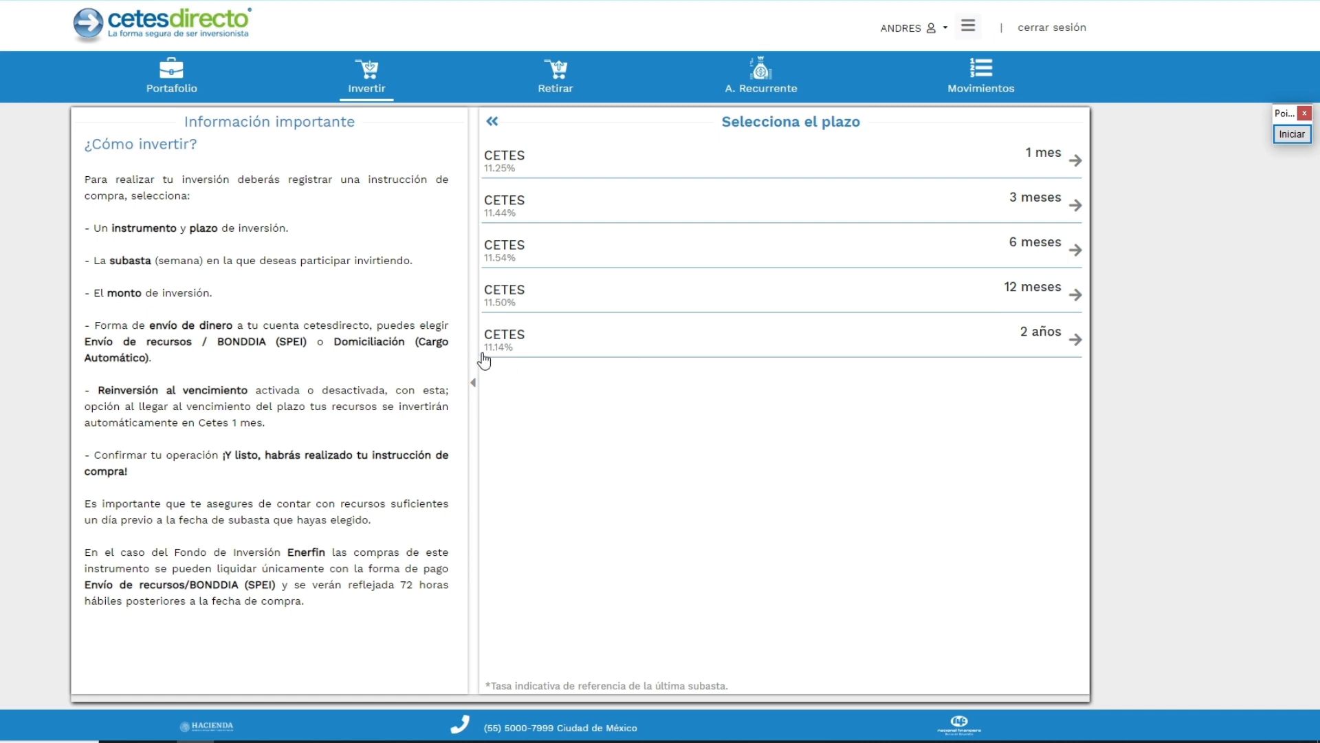
Step: Choose the 1-month CETES term and accept the purchase notice about permitted payment methods
left_click(514, 168)
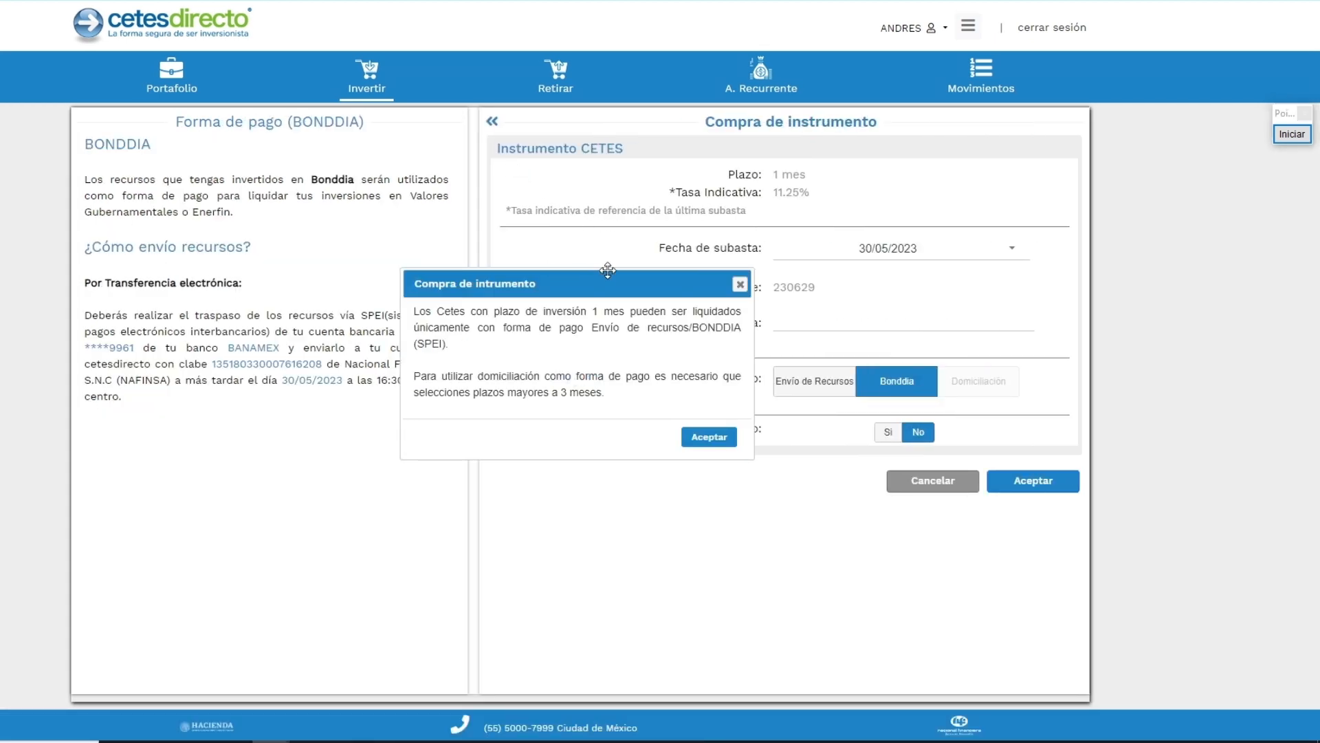
left_click_drag(533, 289, 390, 234)
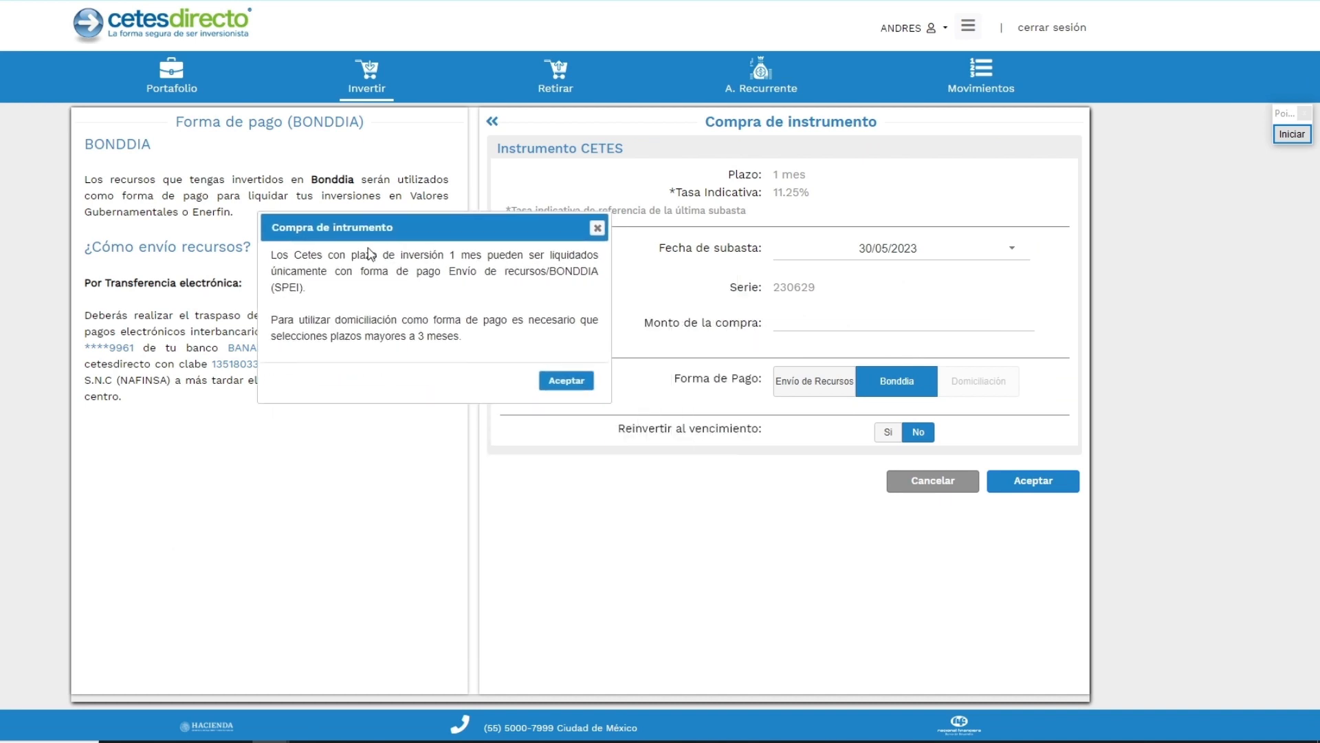
left_click(564, 382)
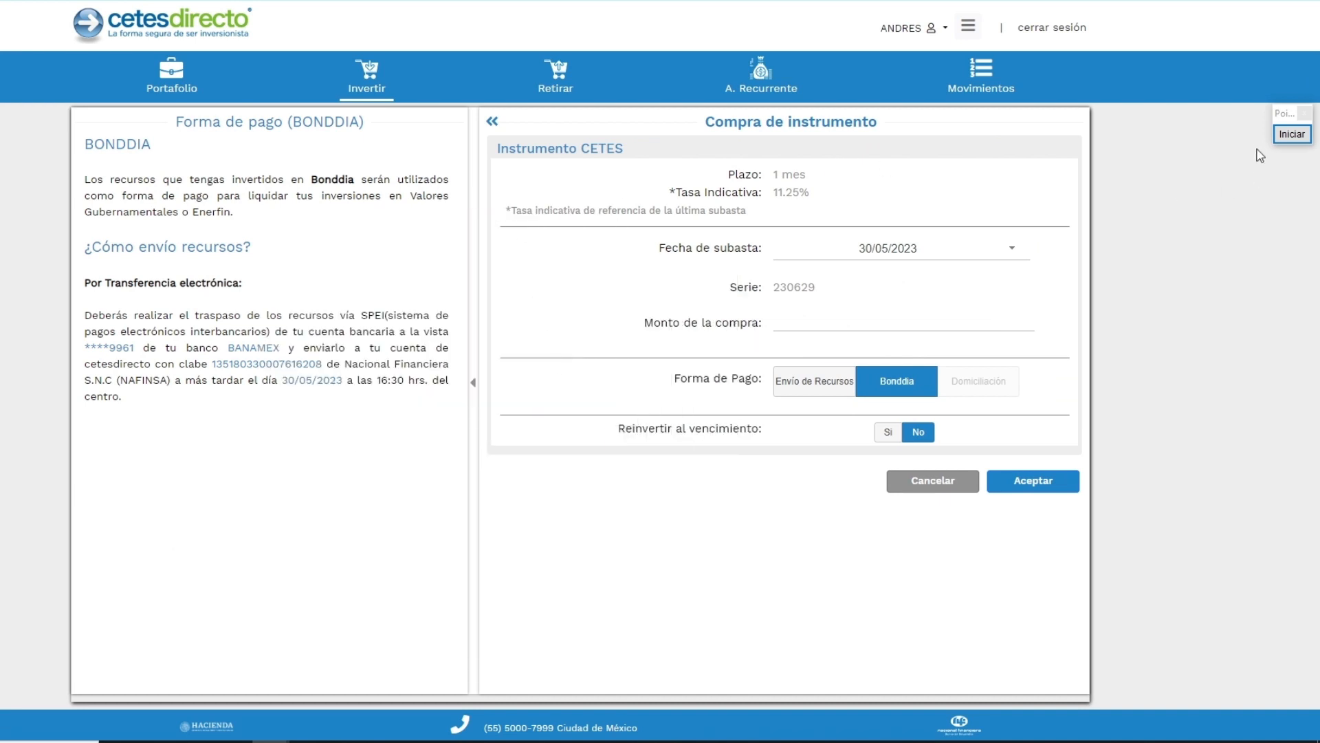
Step: Mark the Compra de instrumento heading with a red arrow, and end the annotation
left_click(1290, 134)
left_click_drag(401, 39, 699, 121)
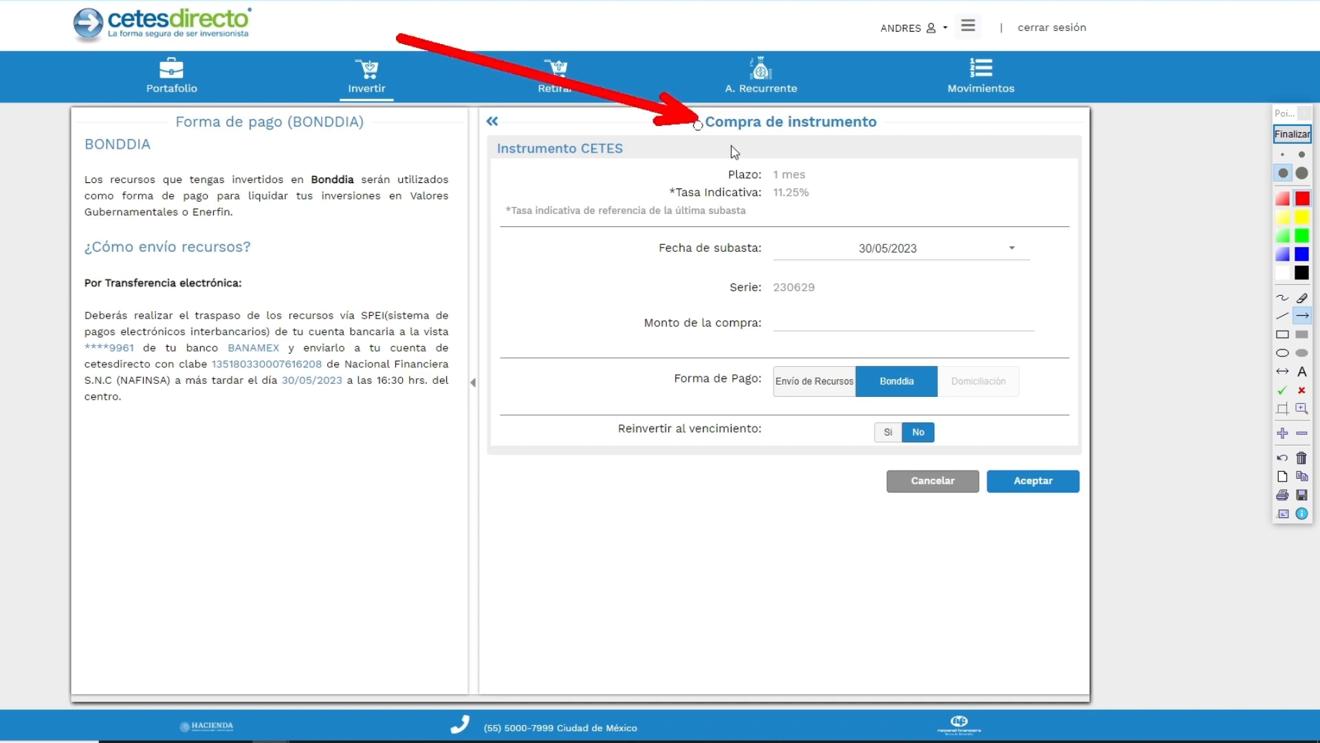
left_click(1292, 134)
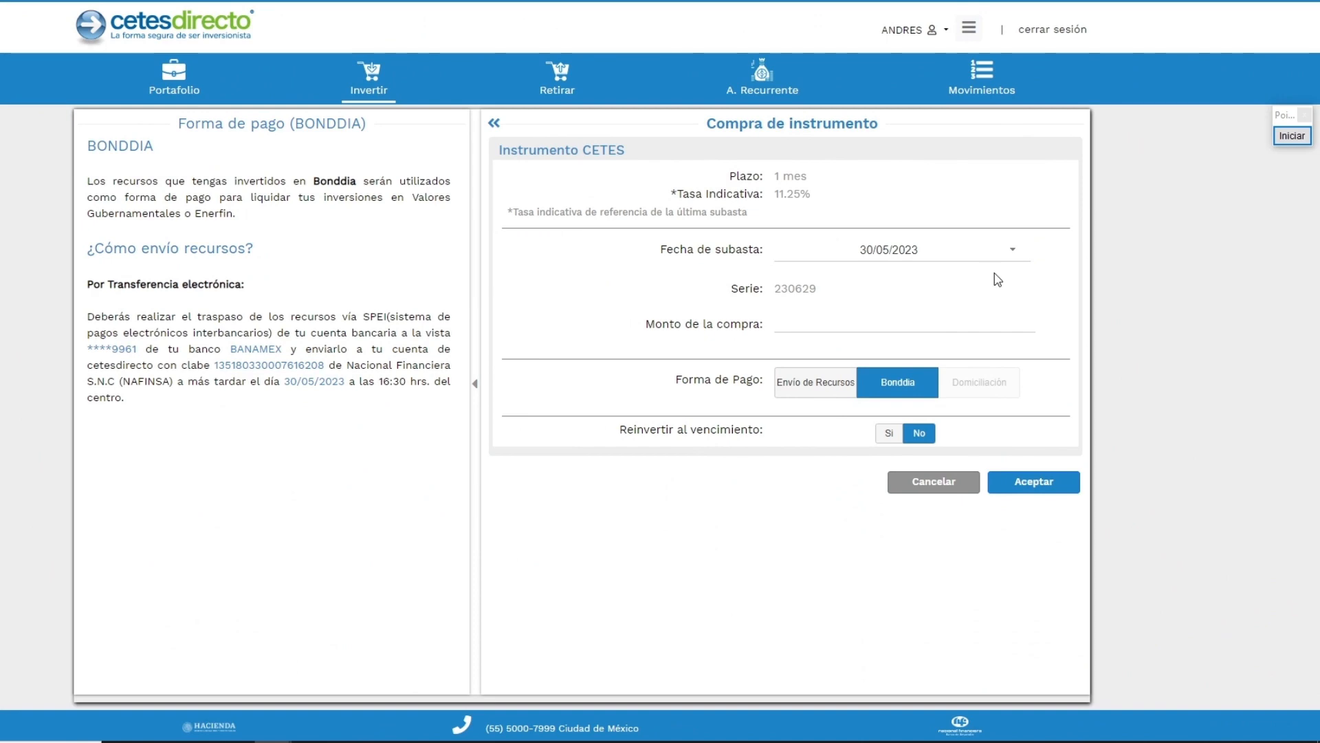
Step: Mark the Fecha de subasta label and its date with red arrows, clearing the annotations after each explanation
left_click(1292, 135)
left_click_drag(392, 362, 665, 260)
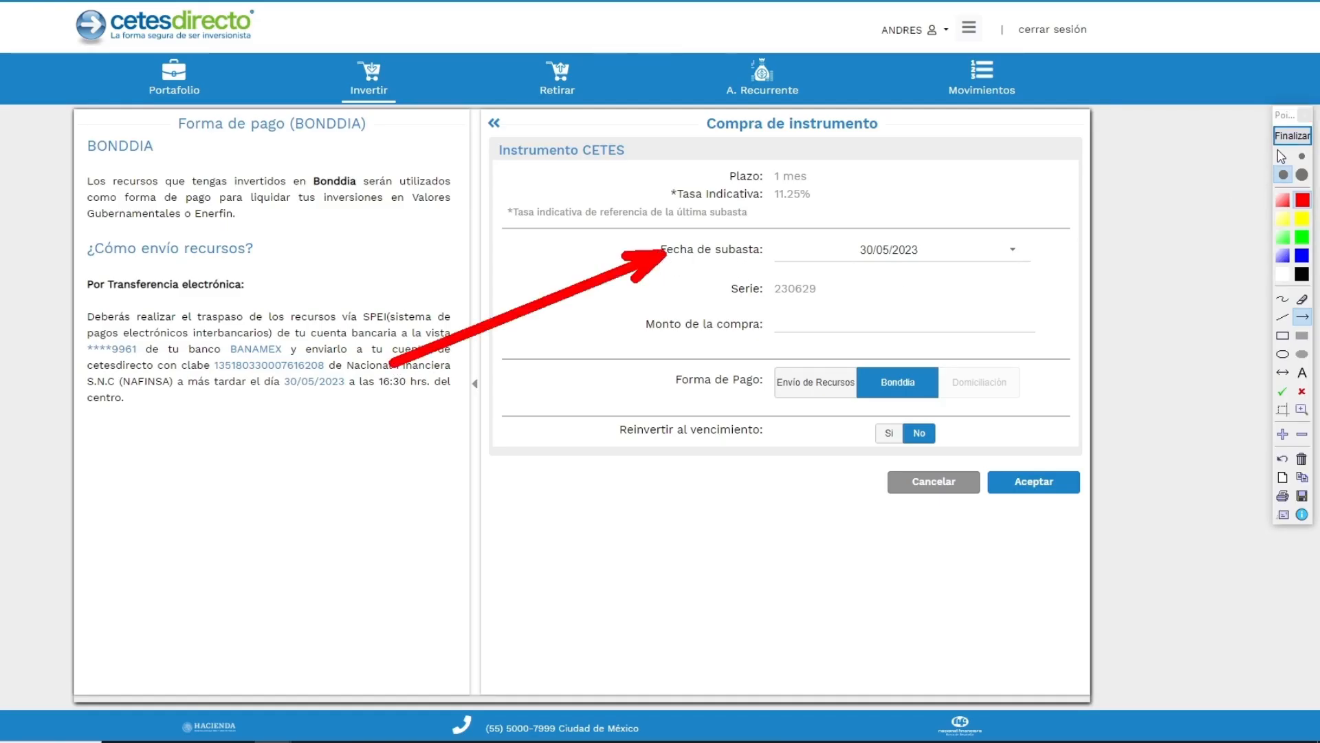
left_click(1292, 136)
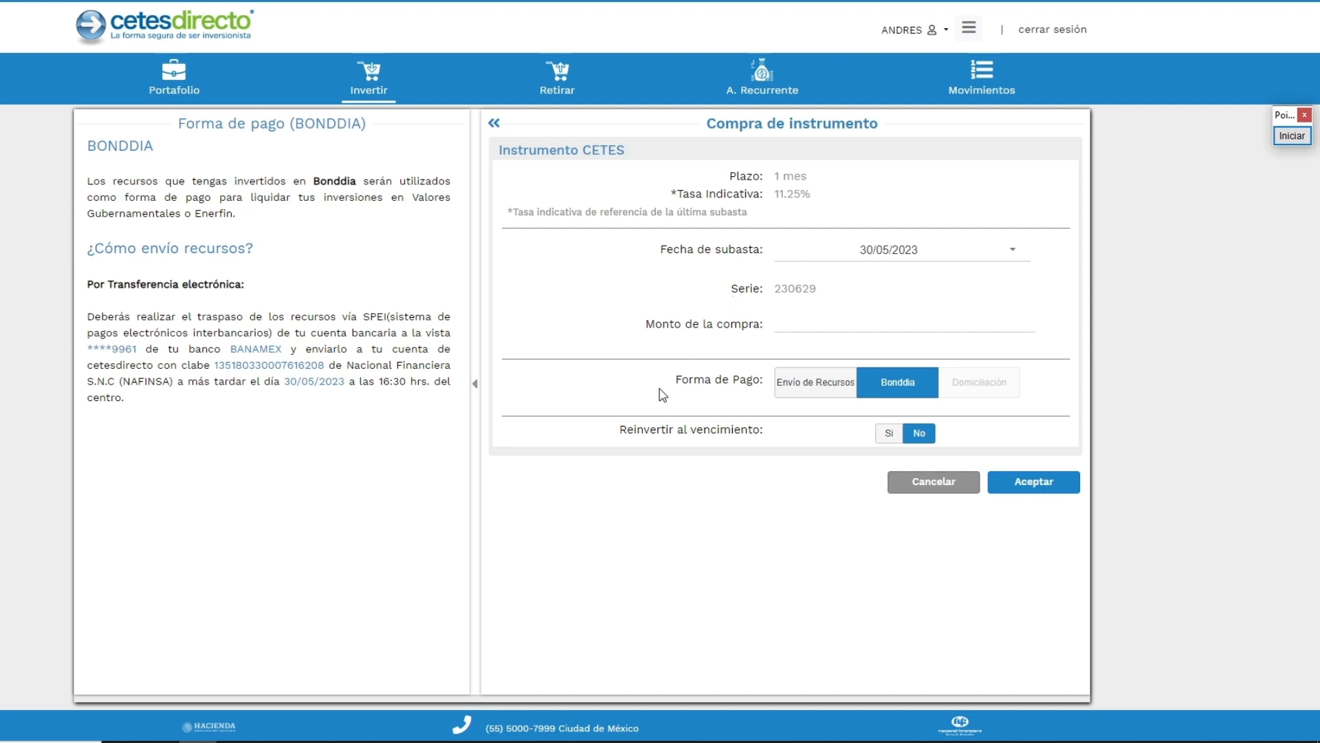
left_click(1292, 136)
left_click_drag(843, 117, 898, 240)
left_click_drag(1020, 144, 918, 241)
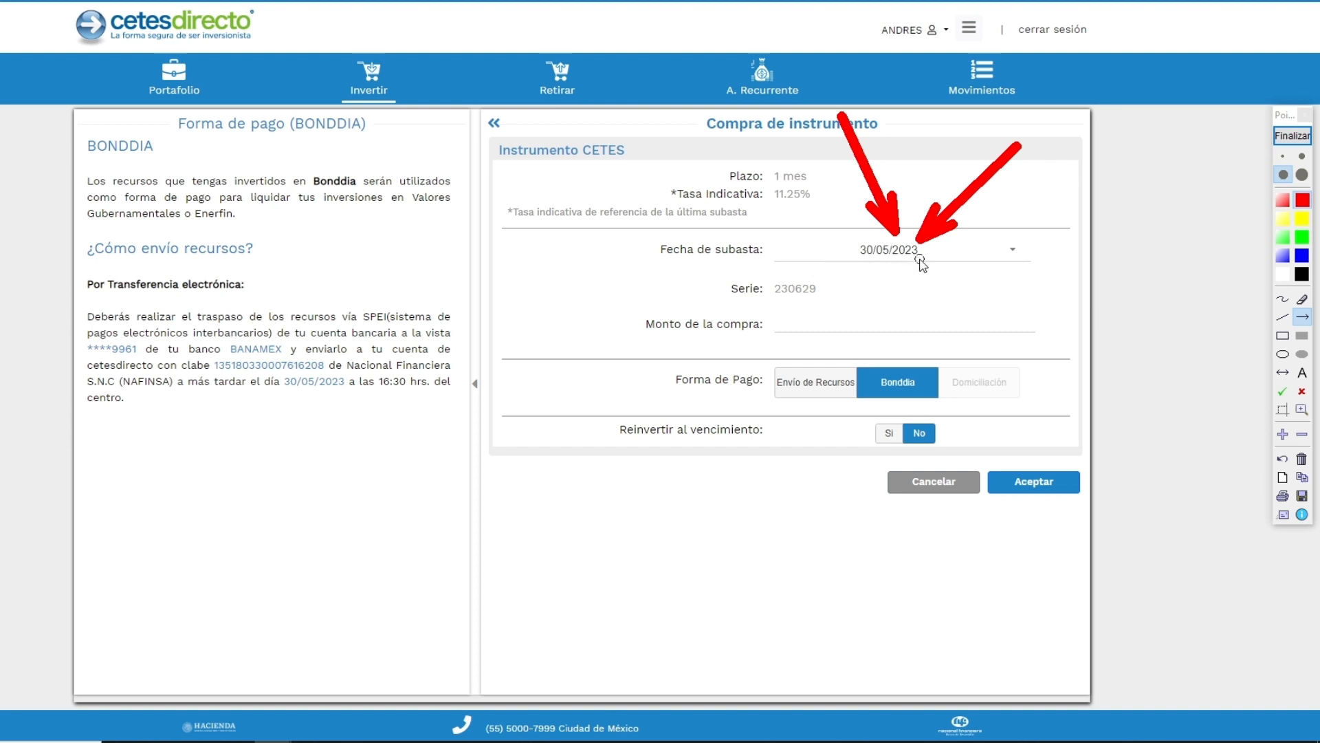
left_click(1291, 135)
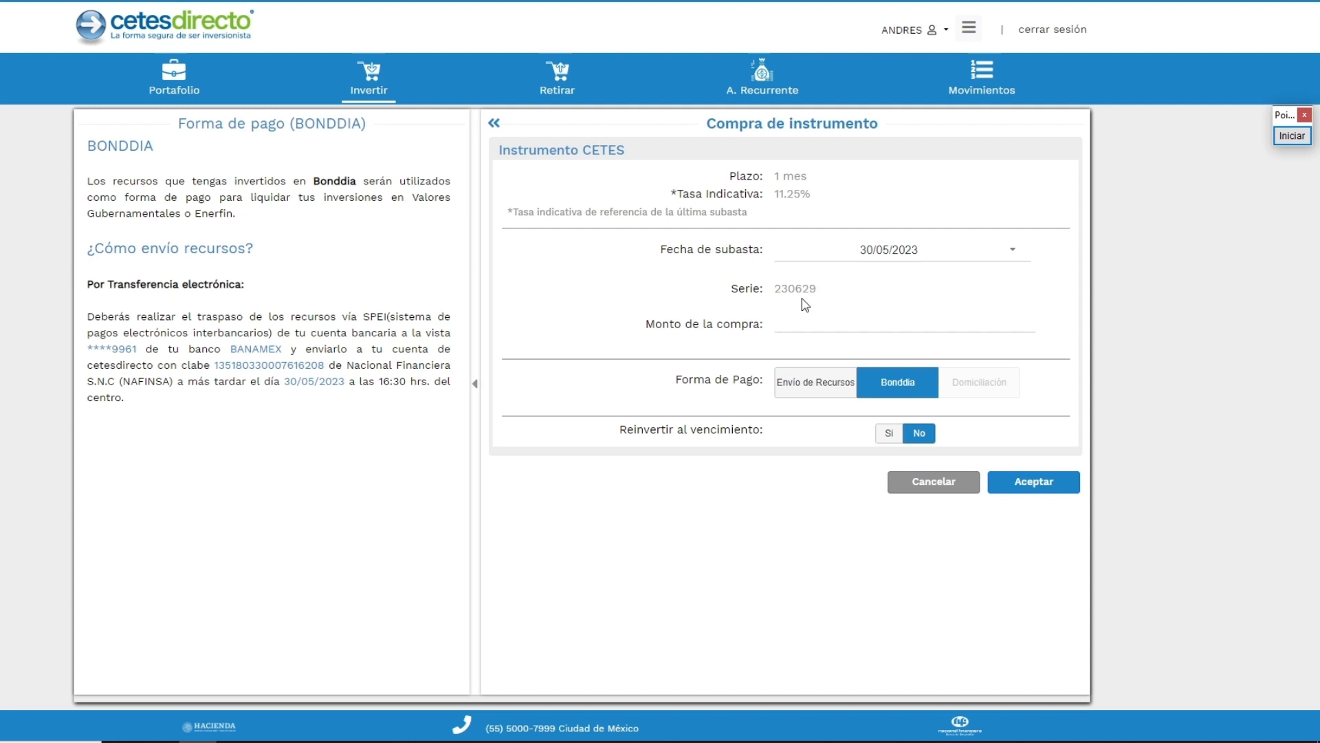
Step: Highlight the Monto de la compra label and set the purchase amount to 1000
left_click_drag(728, 292, 774, 325)
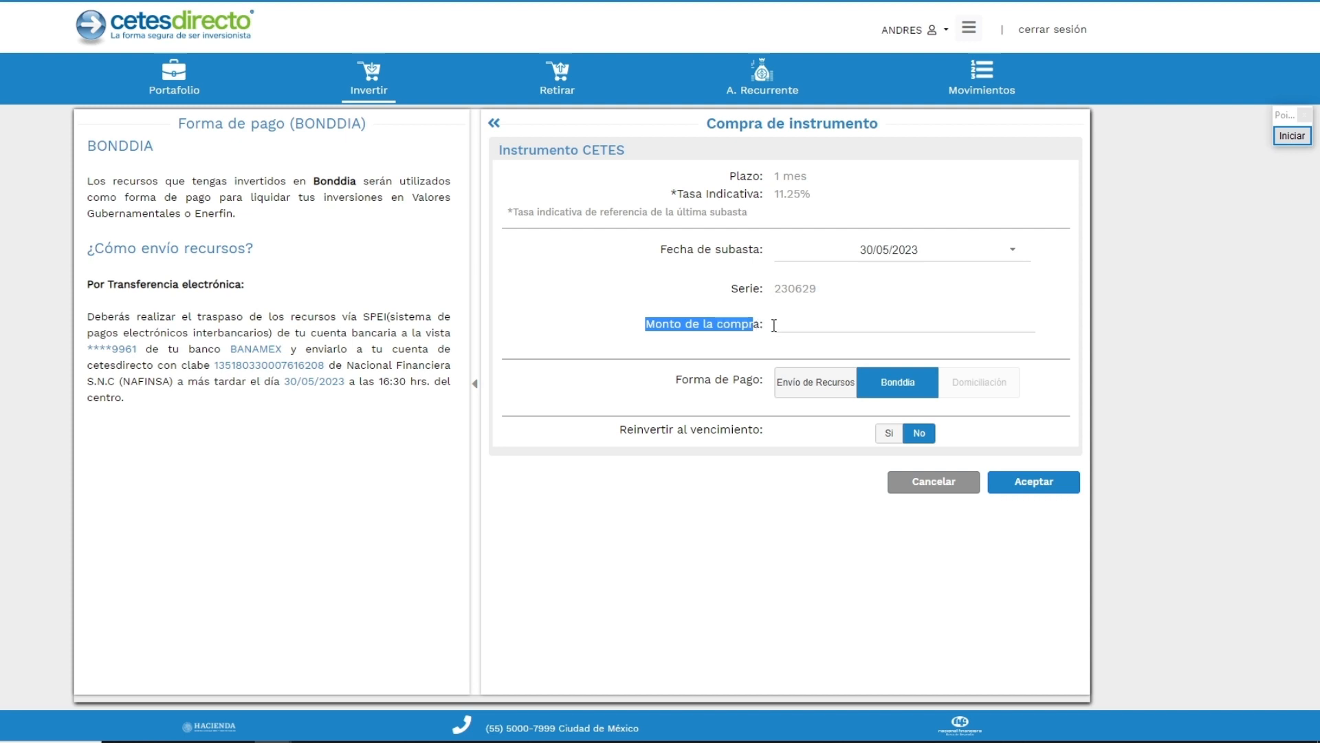
left_click(806, 326)
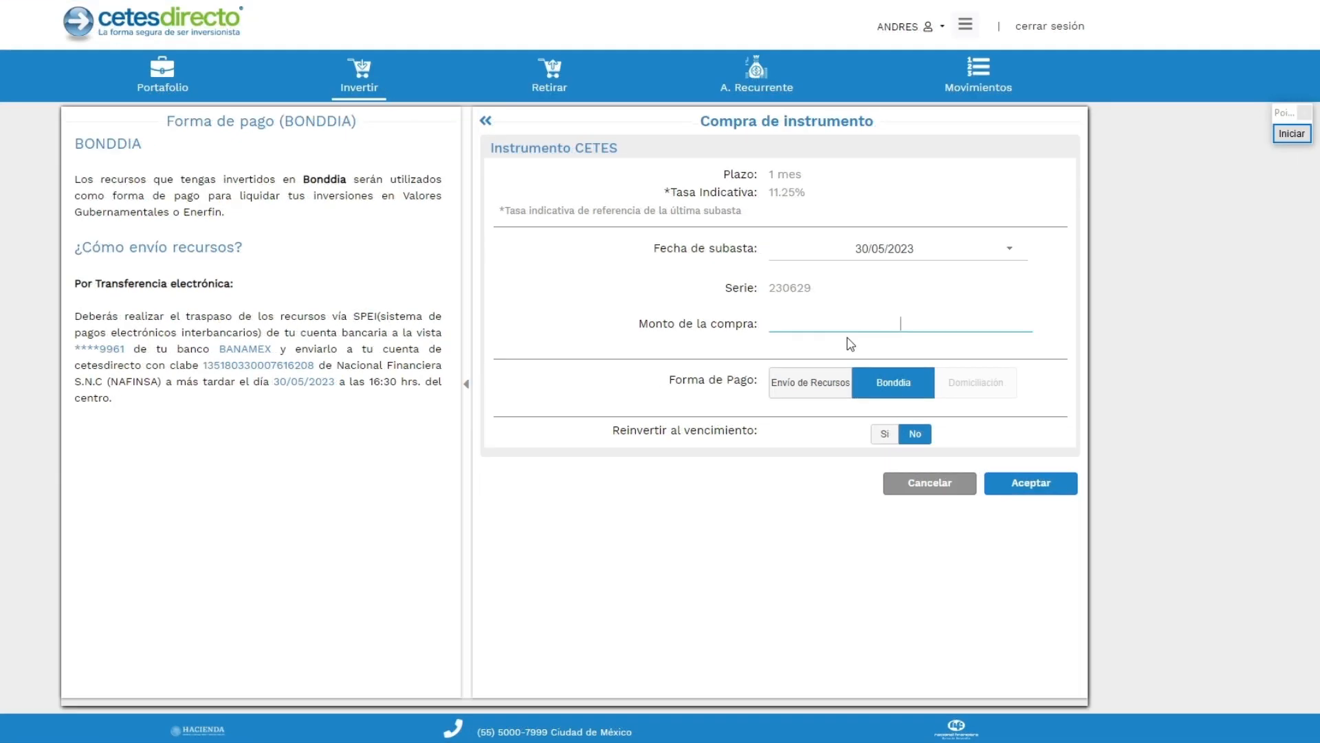
left_click(851, 344)
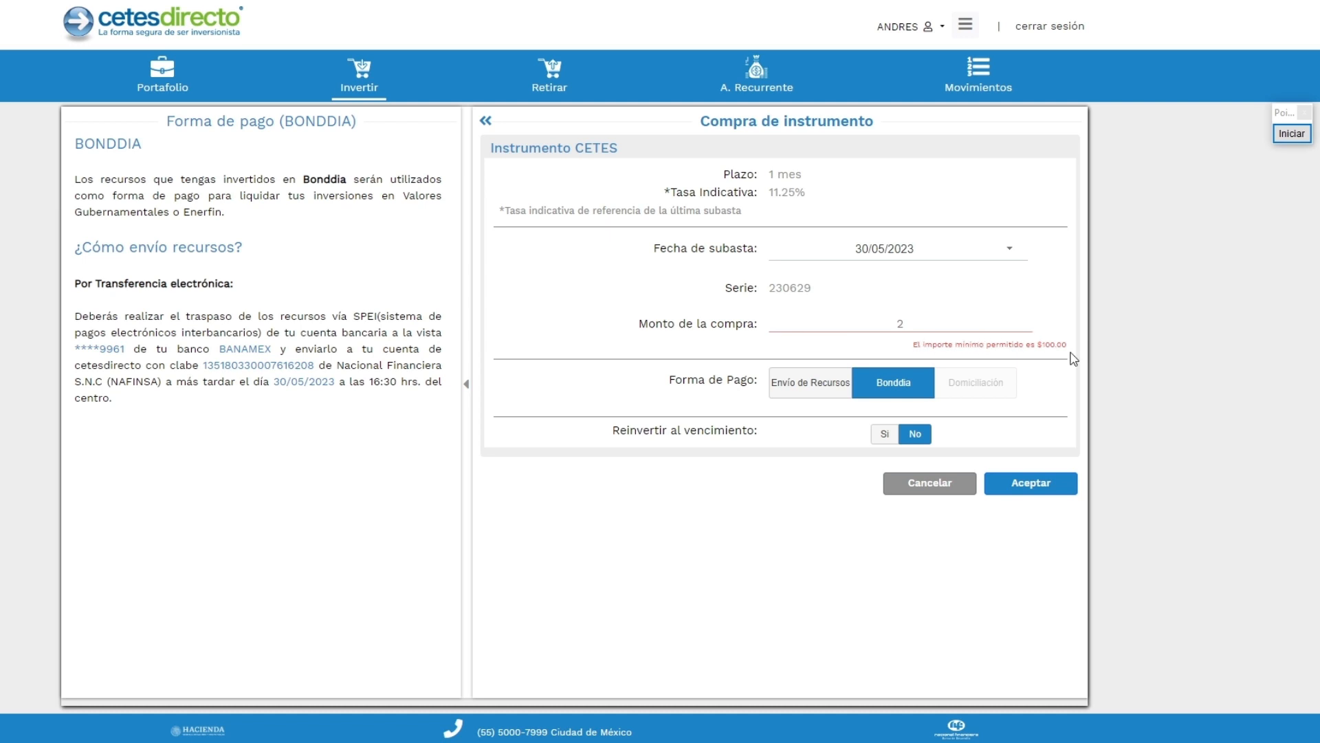
left_click_drag(912, 318, 888, 316)
type("1000")
left_click(1115, 319)
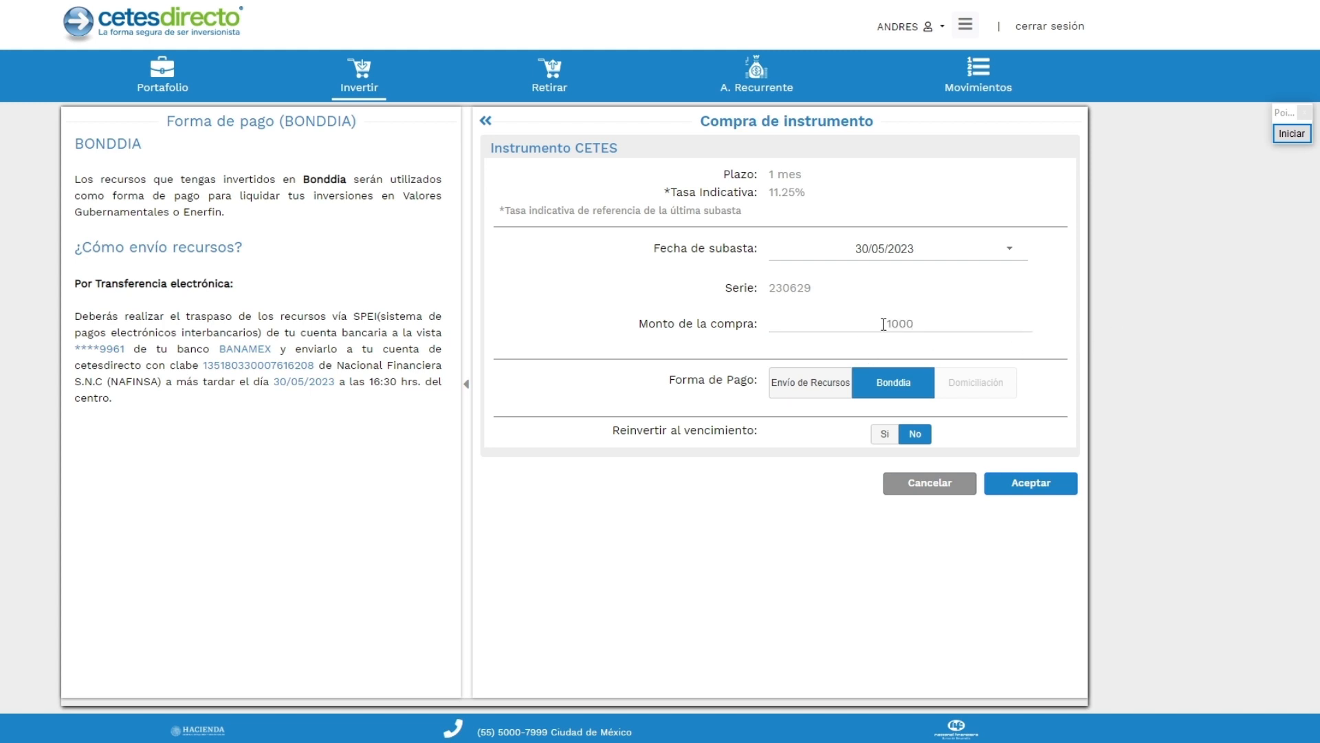
Step: Point out the Forma de Pago label and the Envío de Recursos option with a red arrow, and choose Envío de Recursos as payment method
double_click(674, 381)
left_click_drag(720, 384, 754, 382)
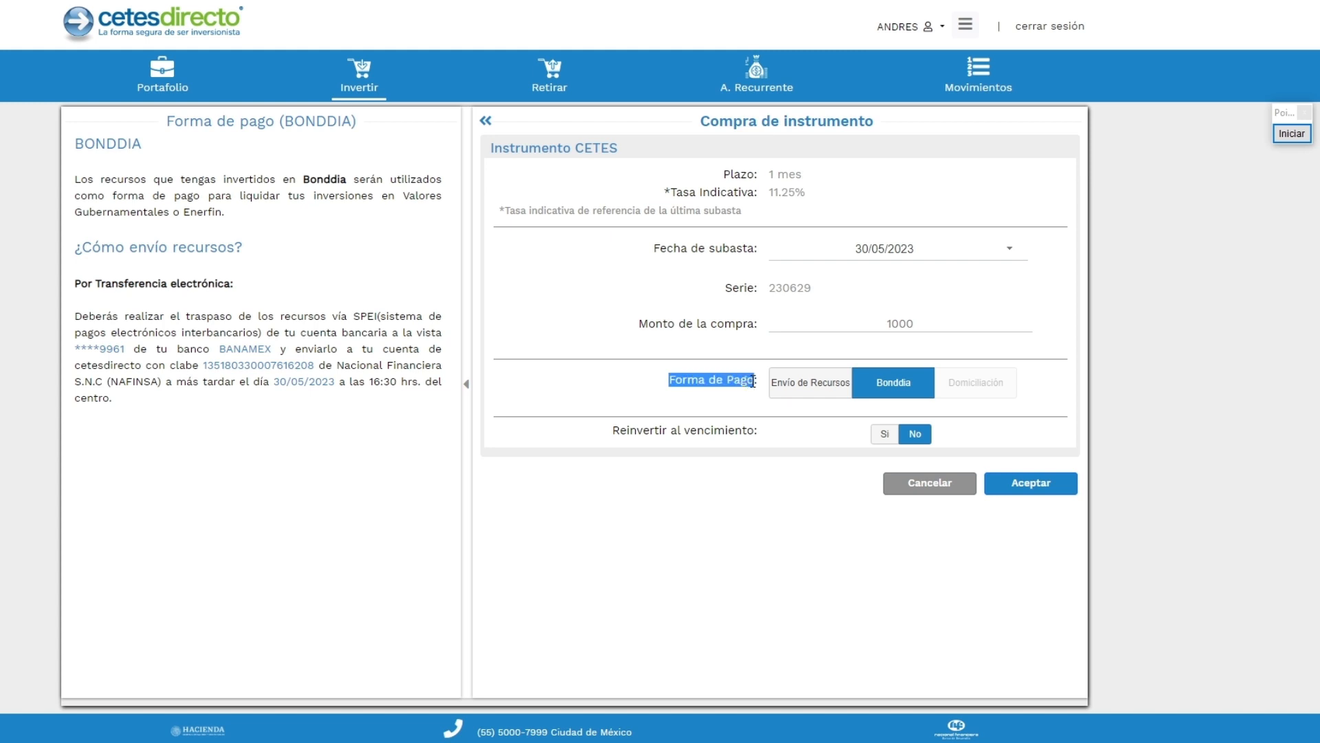
left_click(719, 419)
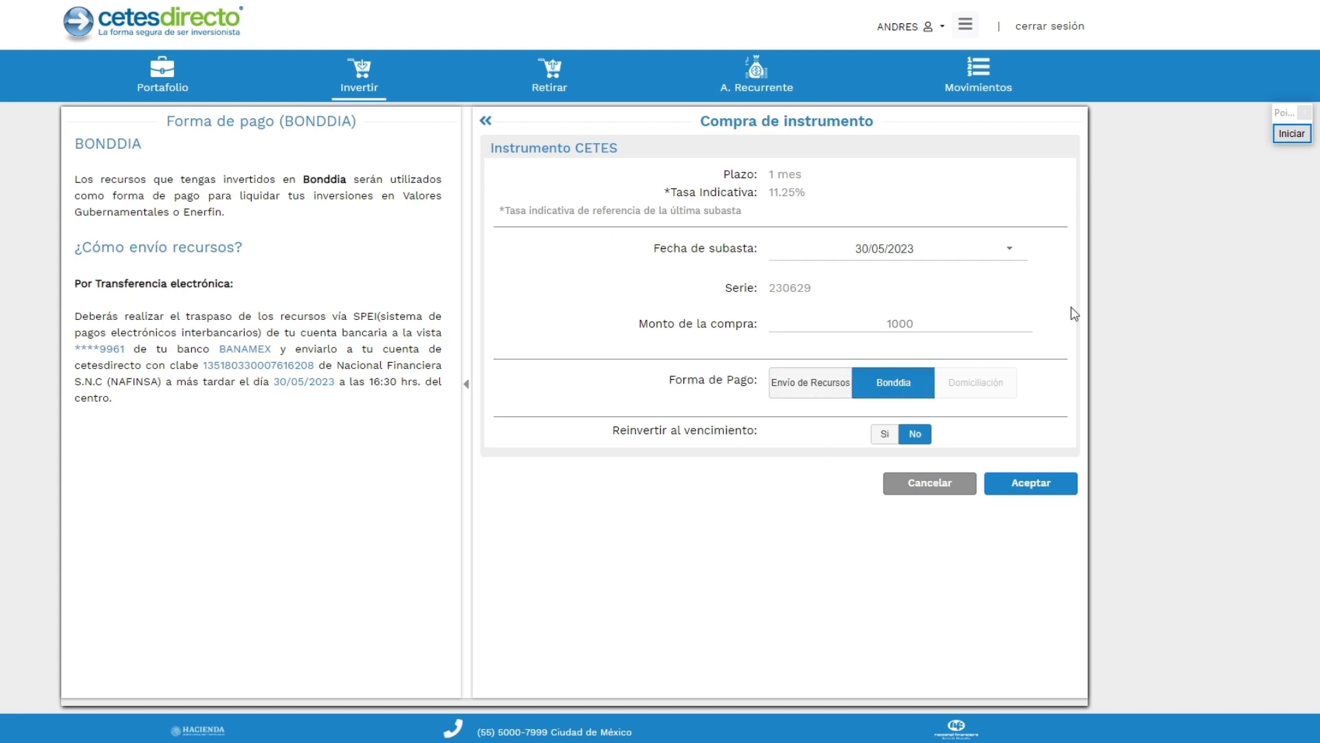
left_click(1292, 133)
mouse_move(658, 633)
left_mouse_down()
mouse_move(781, 476)
mouse_move(769, 411)
left_mouse_up()
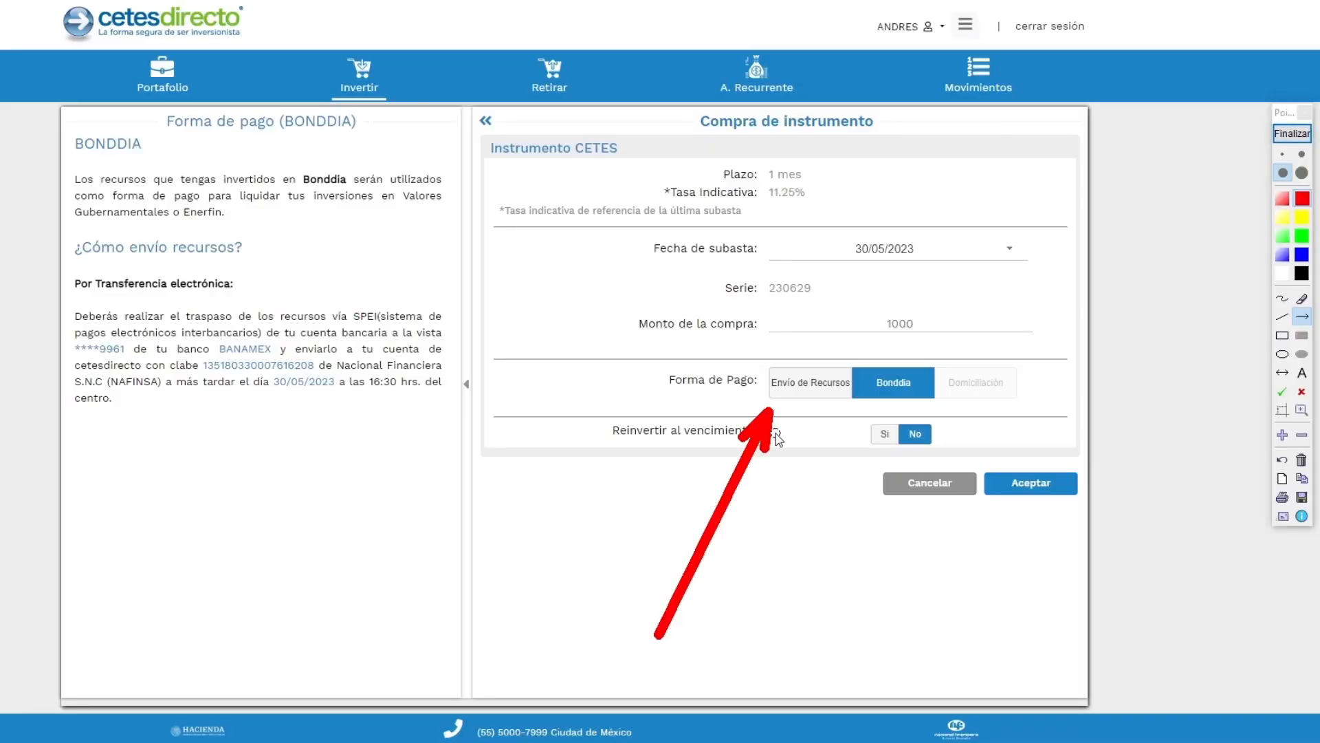
left_click(1284, 135)
left_click(810, 389)
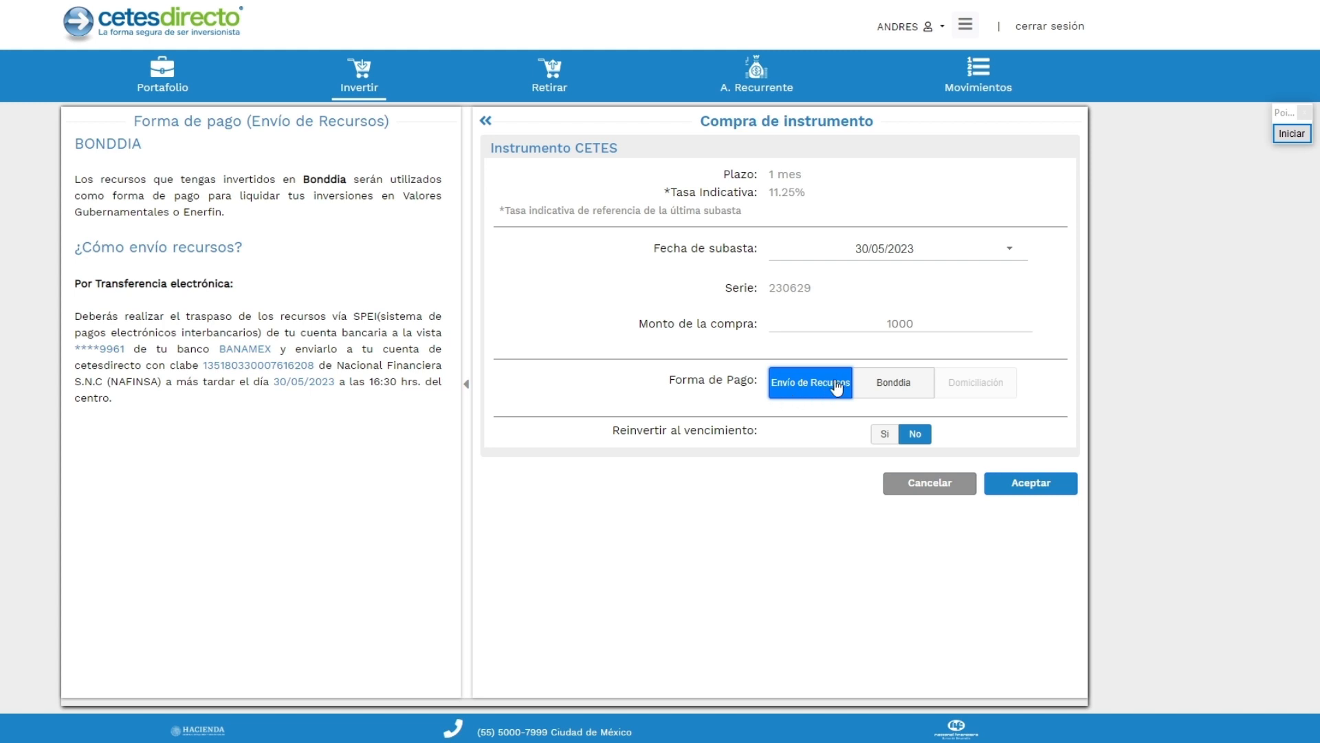
Step: Mark the entered purchase amount with a red arrow, and end the annotation
left_click(1292, 134)
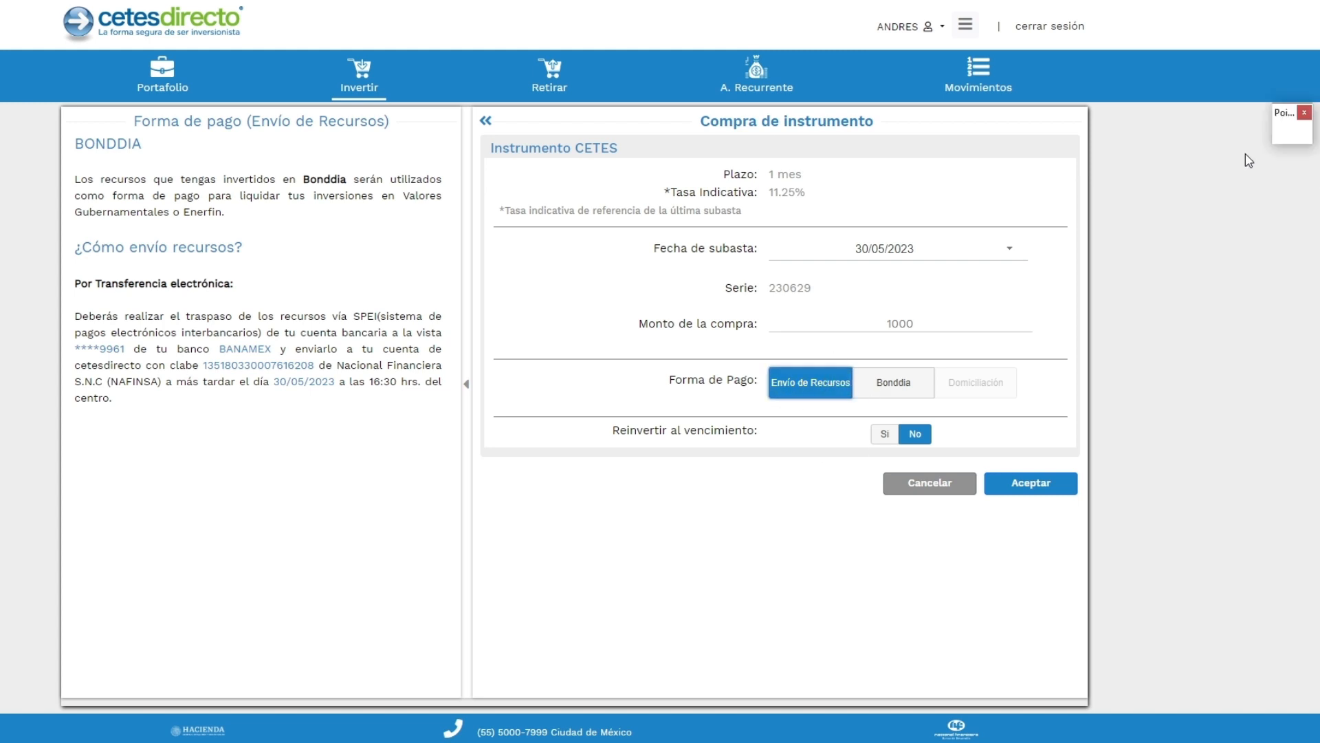
left_click_drag(580, 259, 873, 325)
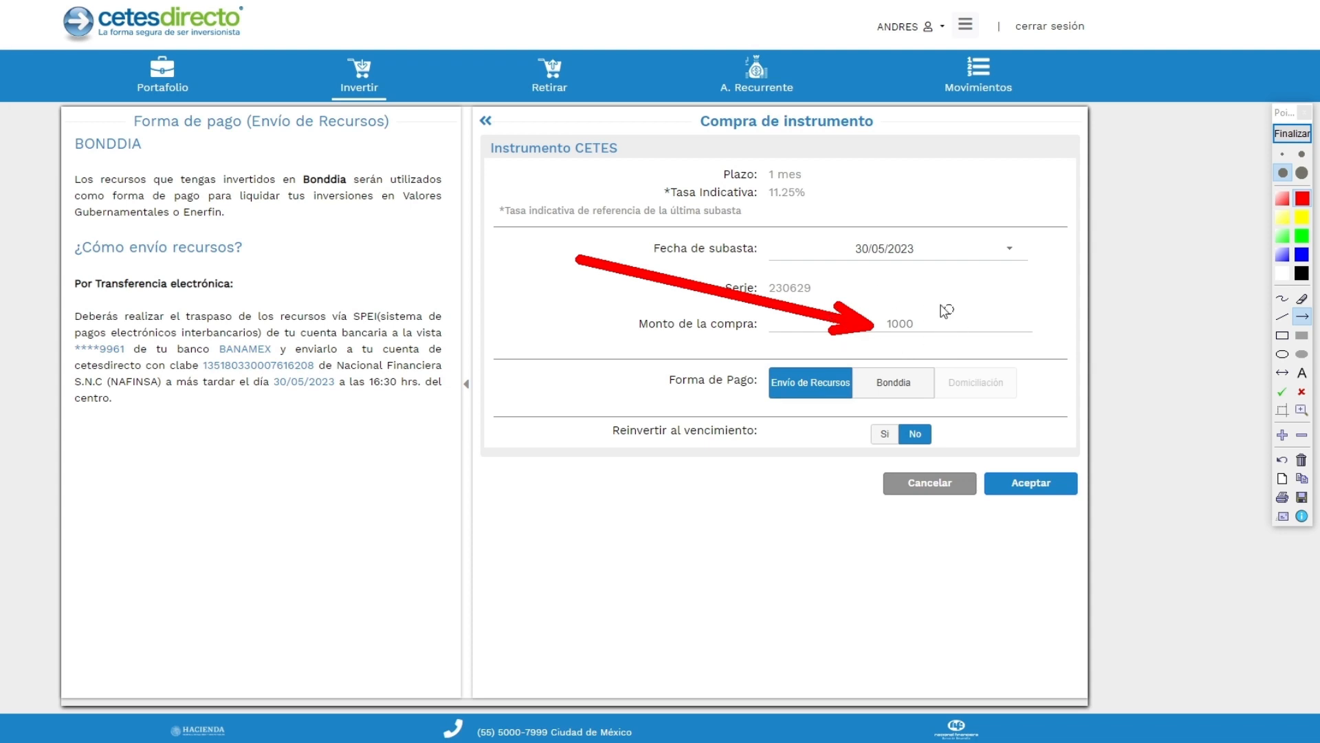
left_click(1289, 137)
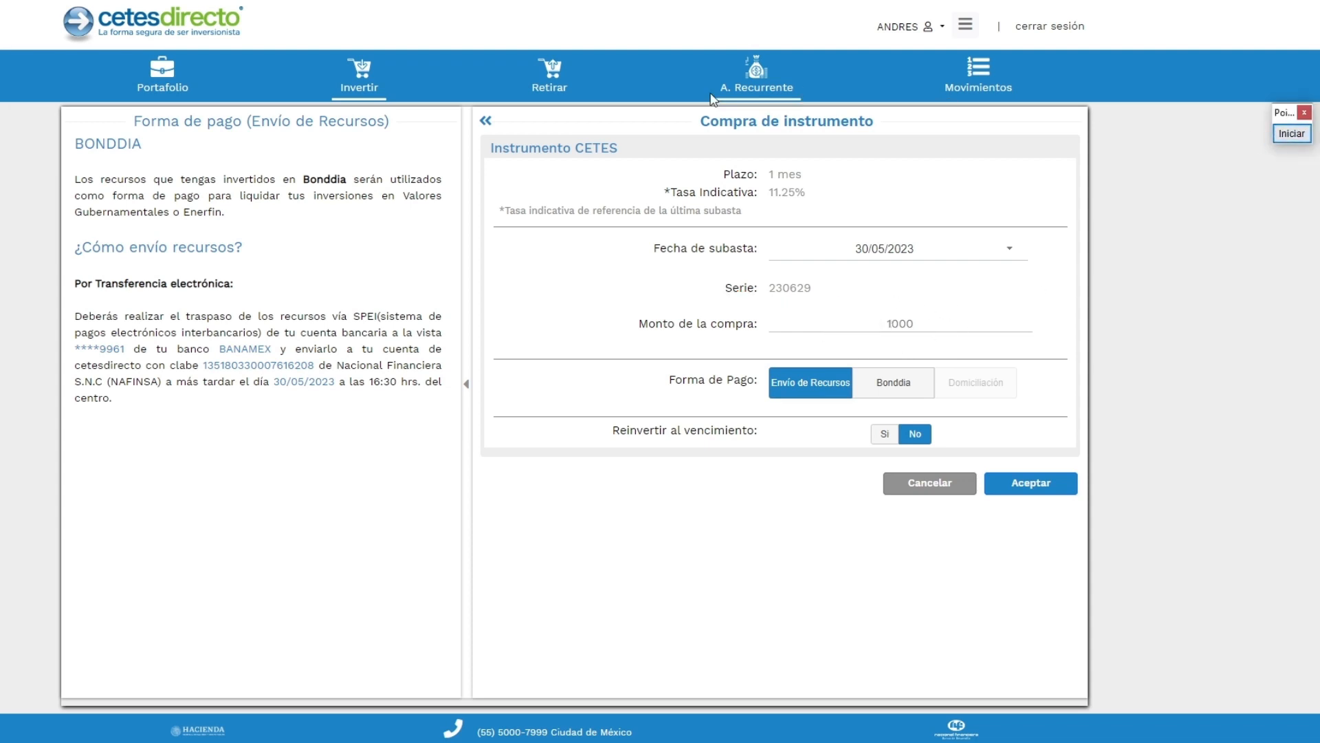
Step: Highlight the Reinvertir al vencimiento label repeatedly while explaining the option, and clear the selection
left_click_drag(611, 432, 761, 436)
left_click(654, 437)
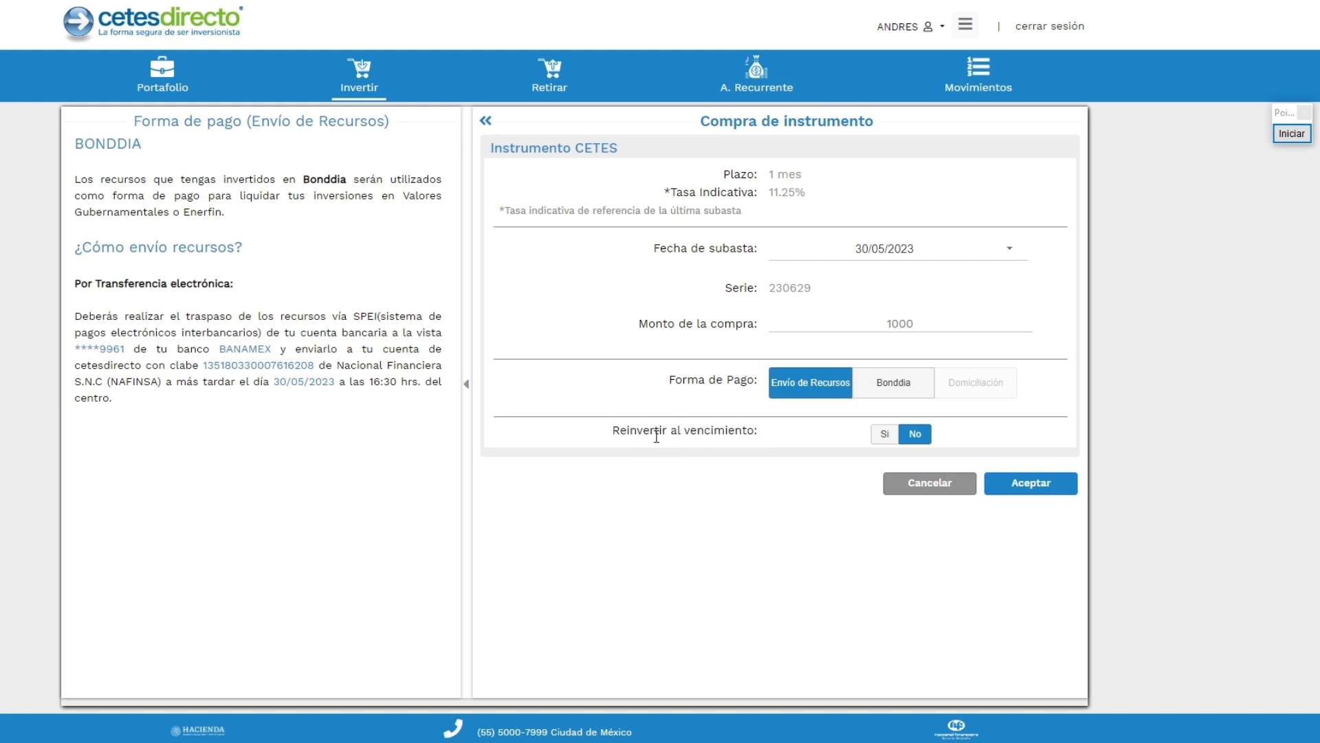
left_click_drag(612, 434, 760, 436)
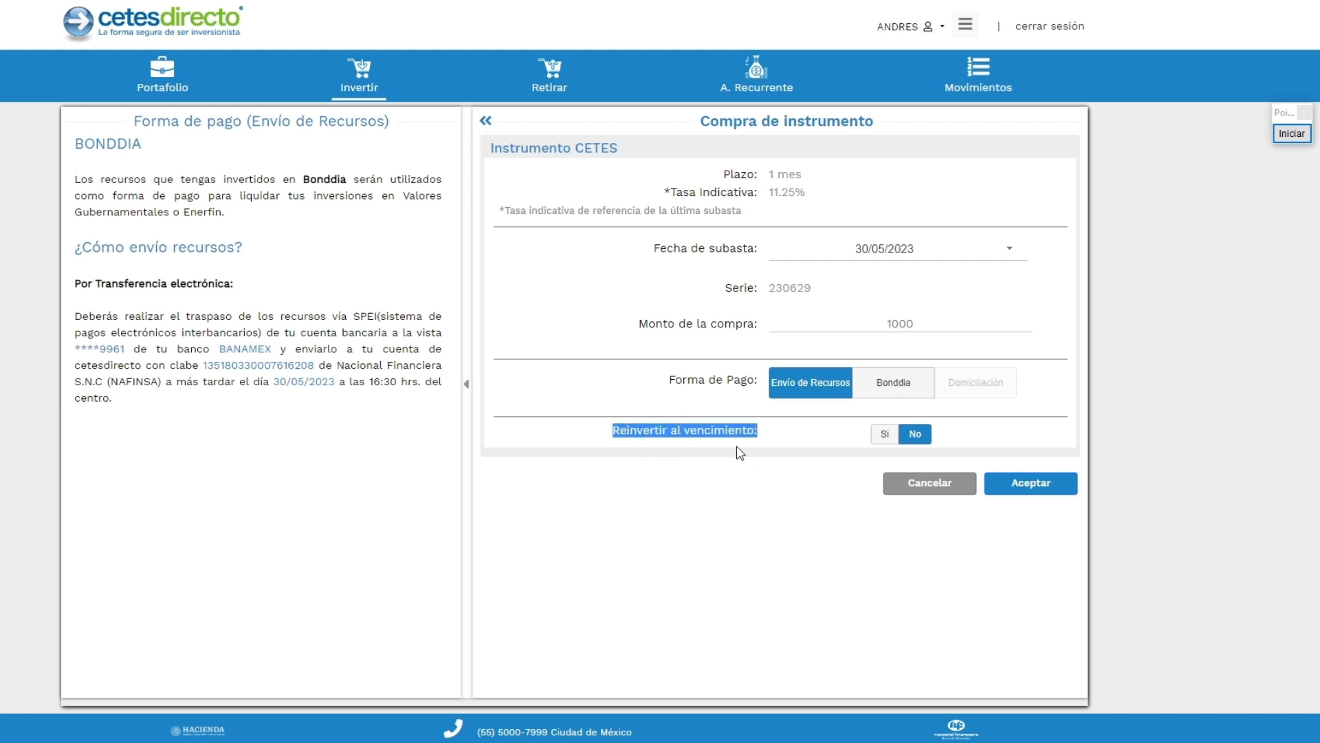
left_click(710, 433)
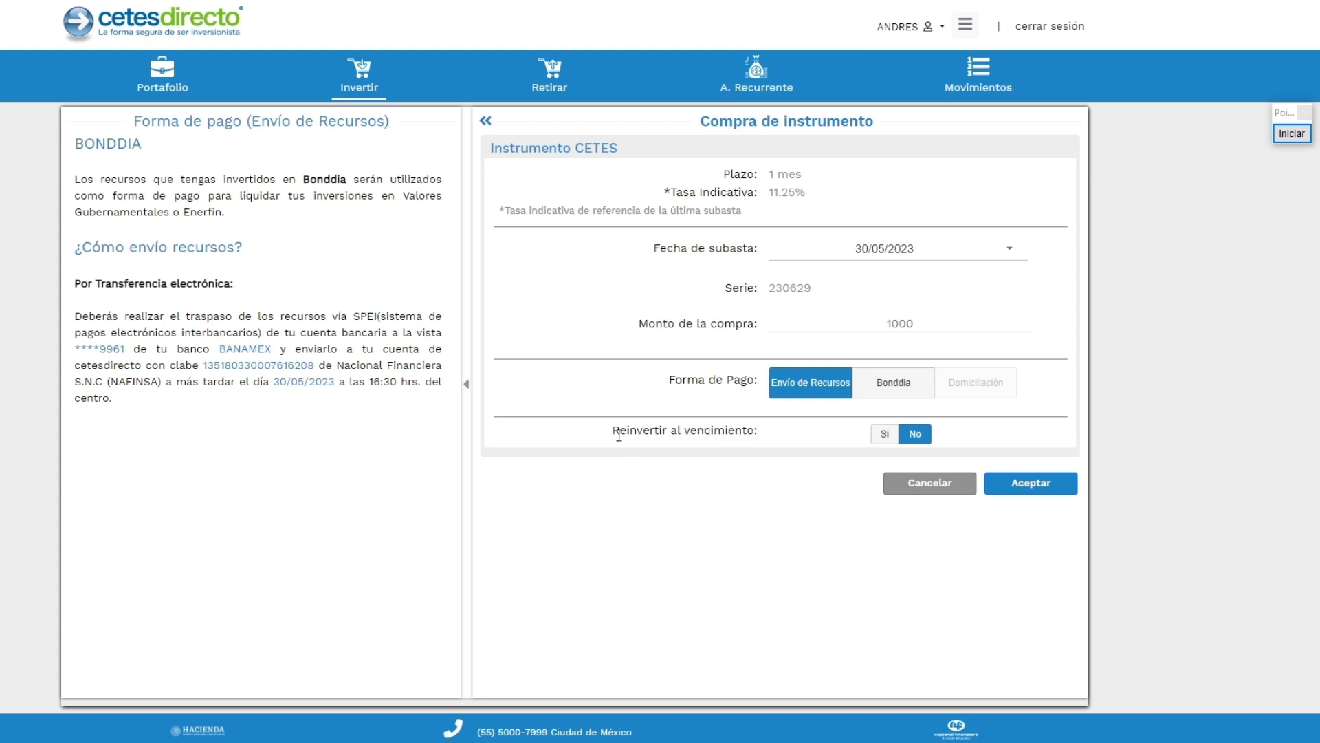
left_click_drag(613, 431, 759, 435)
left_click(720, 489)
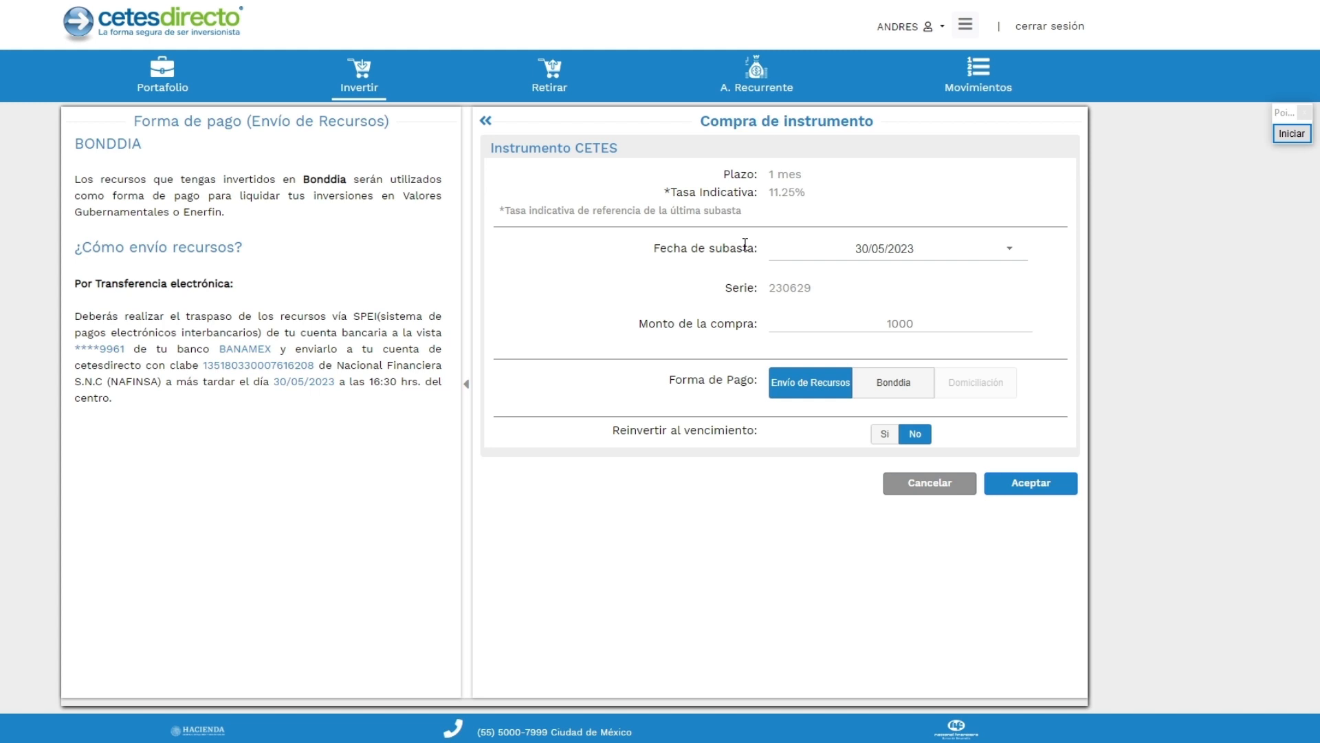
Step: Submit the CETES purchase form, accept the investment service notice, and confirm the purchase summary
left_click(1037, 495)
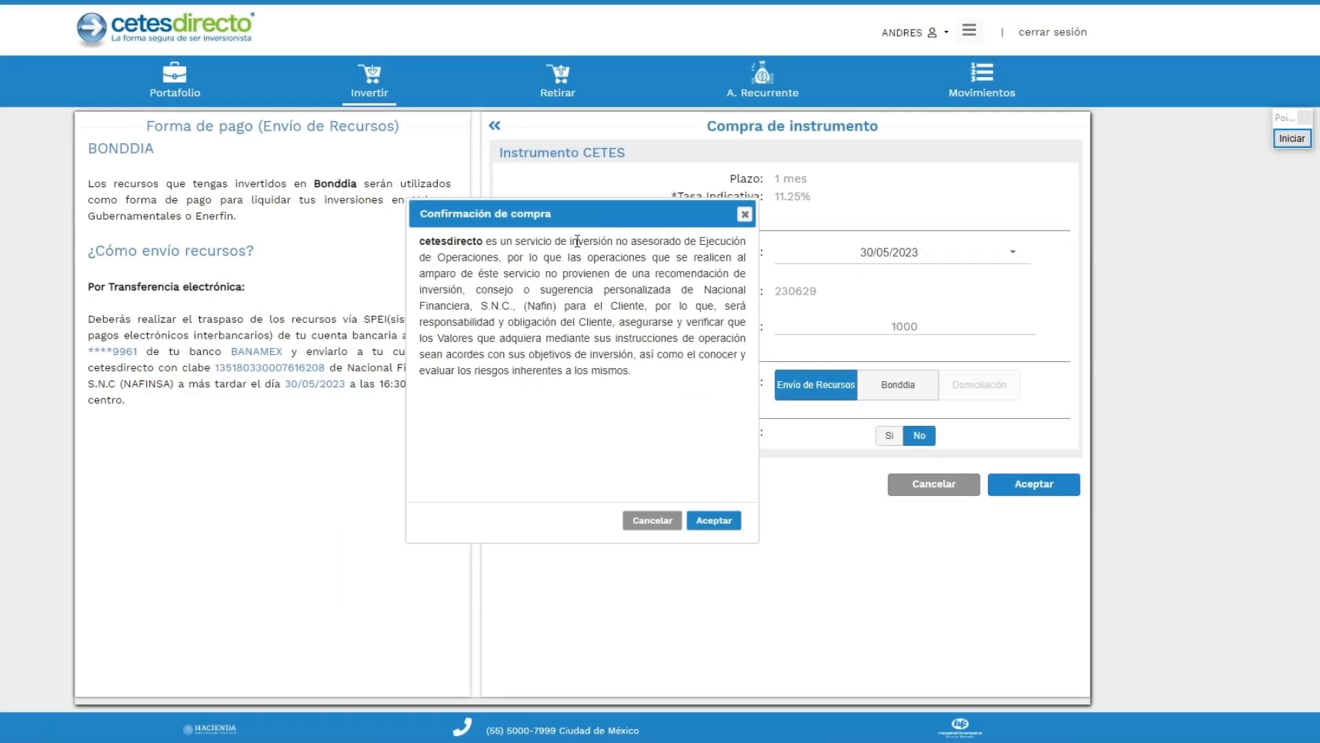
left_click(714, 520)
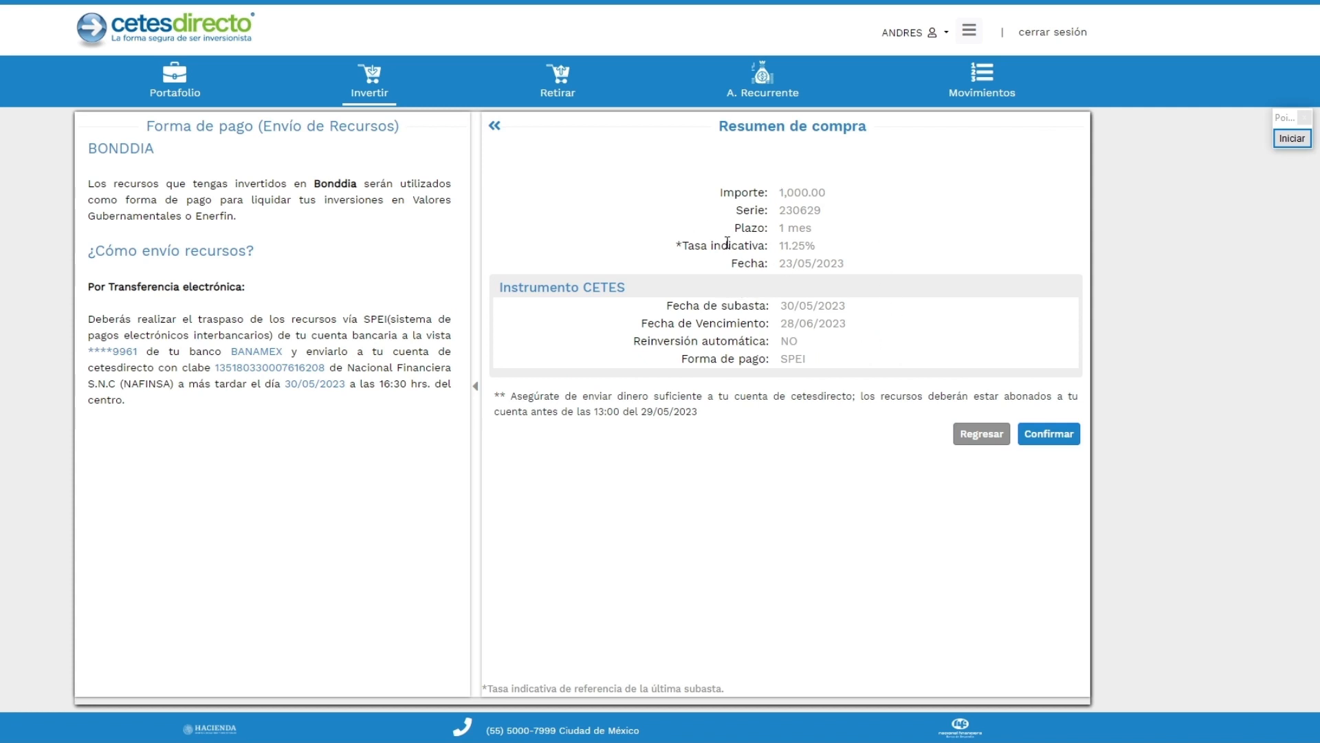
left_click(1050, 436)
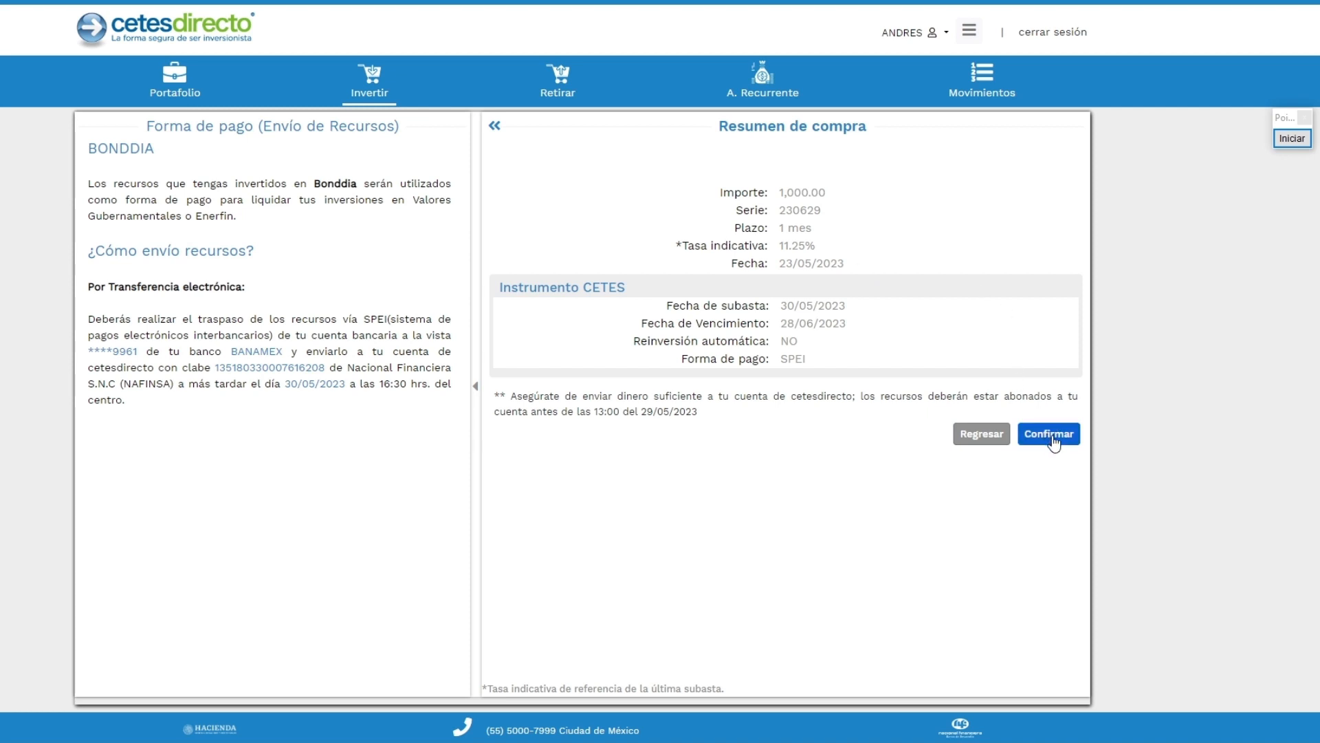
Step: Mark the purchase confirmation checkmark with a red arrow, clear it, and accept the confirmation page
left_click(1280, 140)
left_click_drag(321, 195, 703, 194)
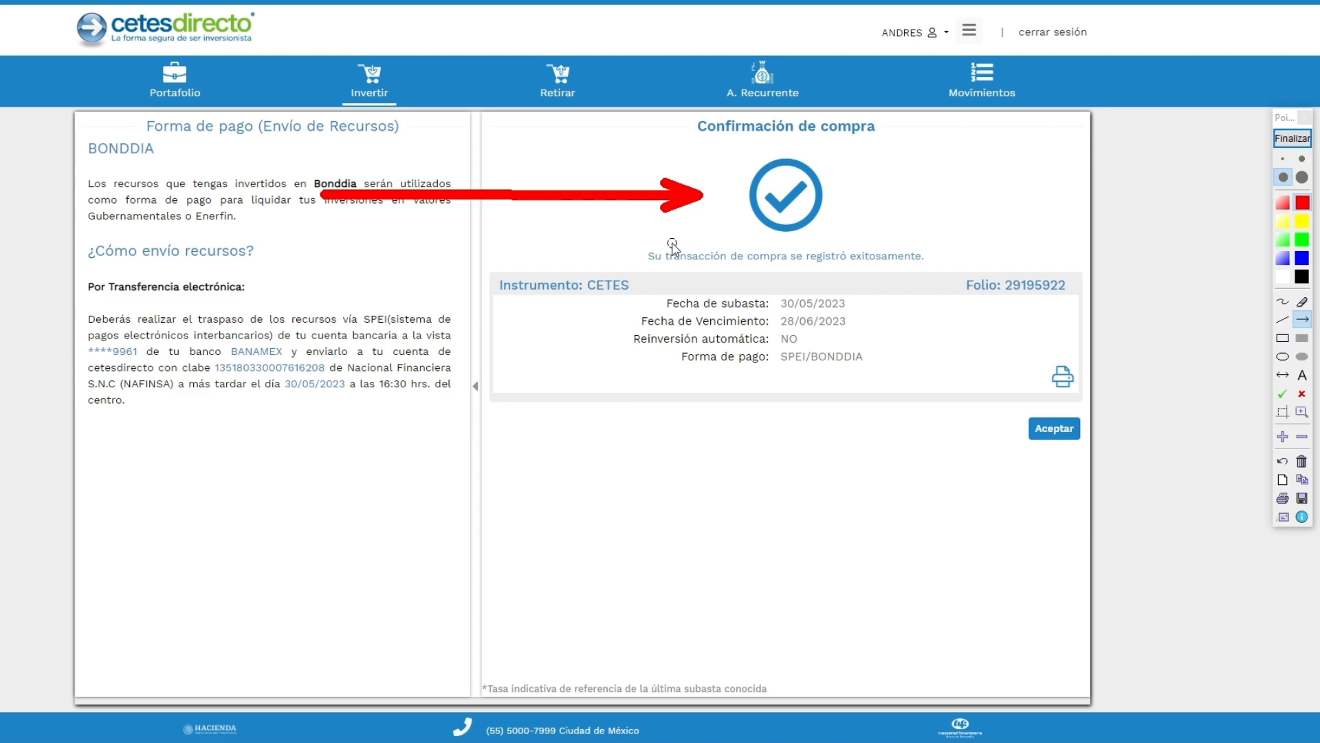
key("Escape")
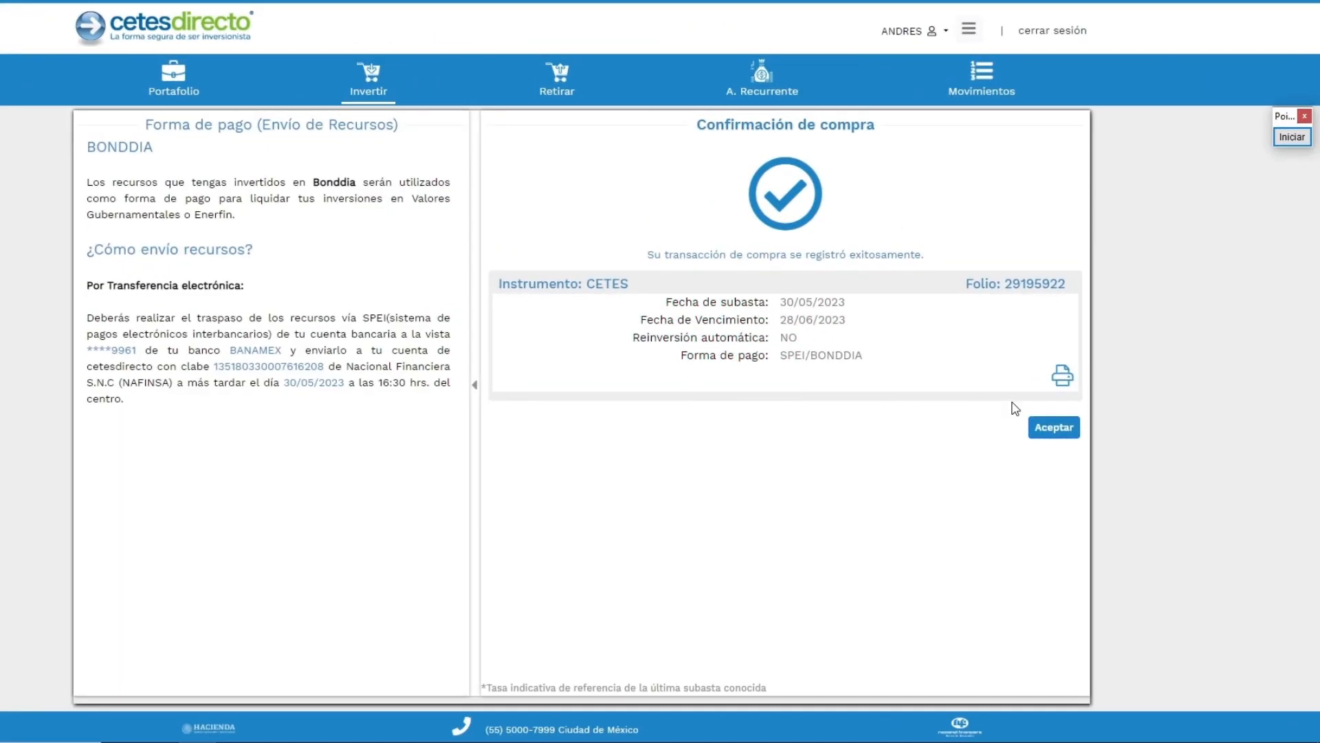
left_click(1062, 429)
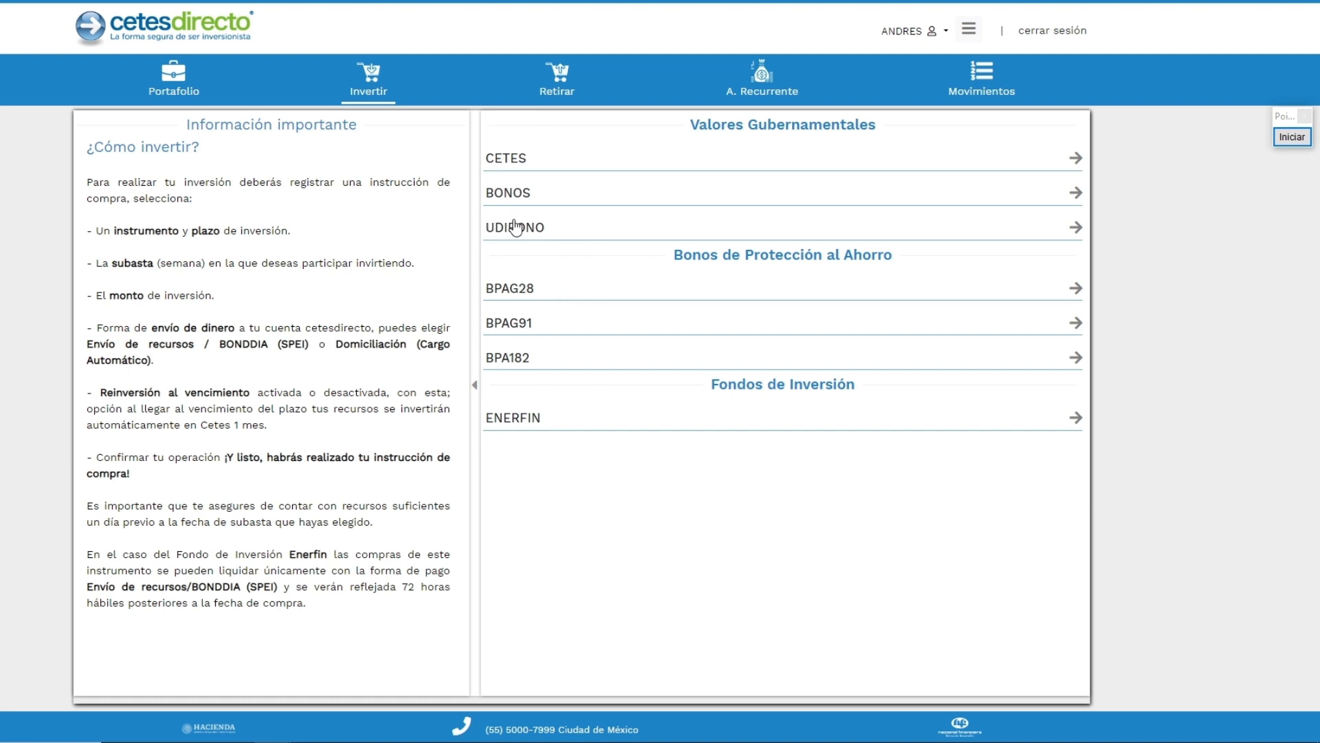
Step: Mark the Portafolio section with a red arrow, end the annotation, and open the portfolio
left_click(1292, 136)
mouse_move(121, 340)
left_mouse_down()
mouse_move(177, 141)
mouse_move(169, 111)
left_mouse_up()
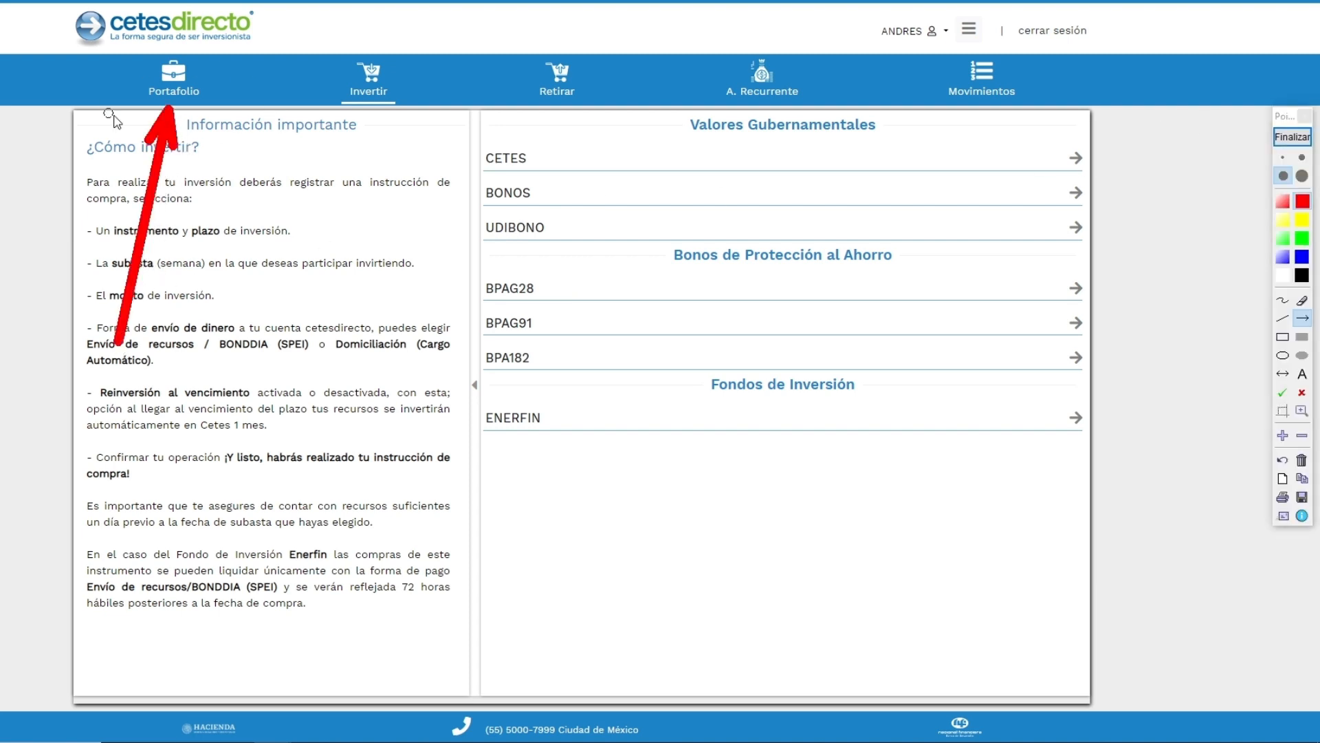
left_click(1267, 134)
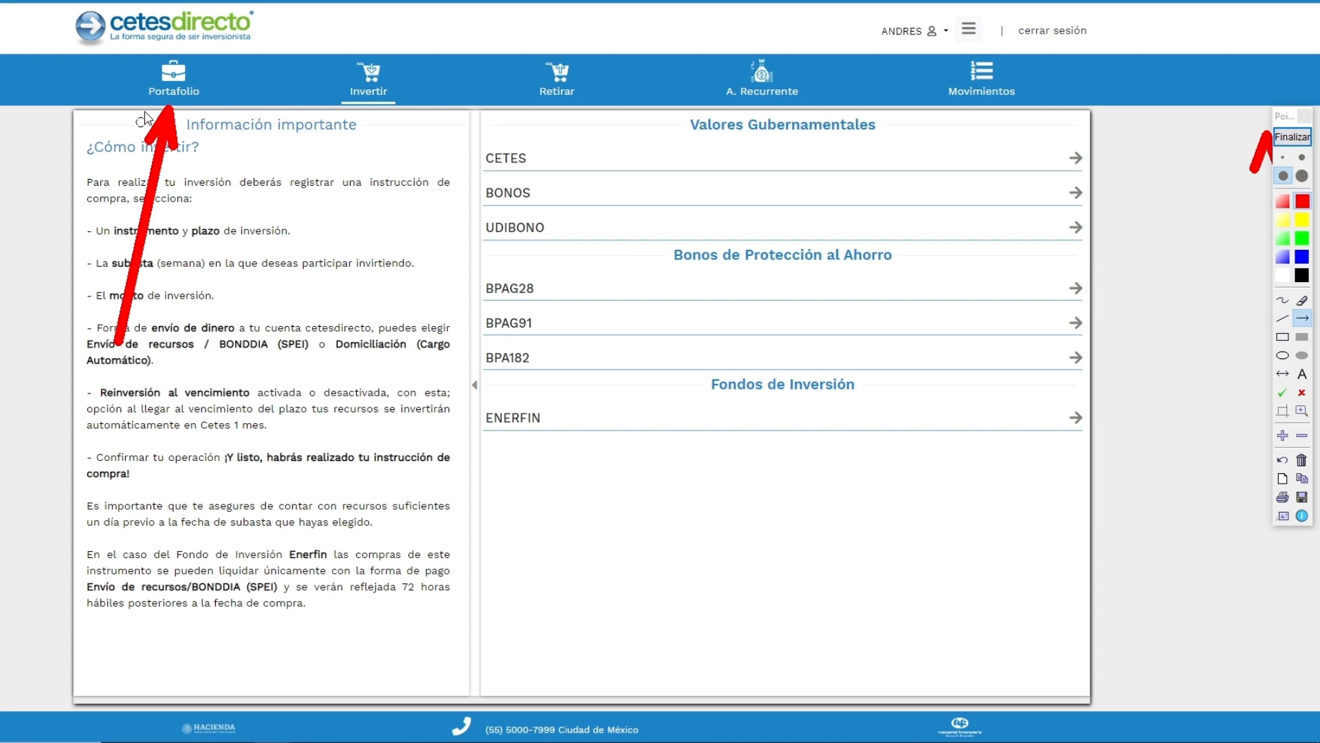
left_click(1292, 137)
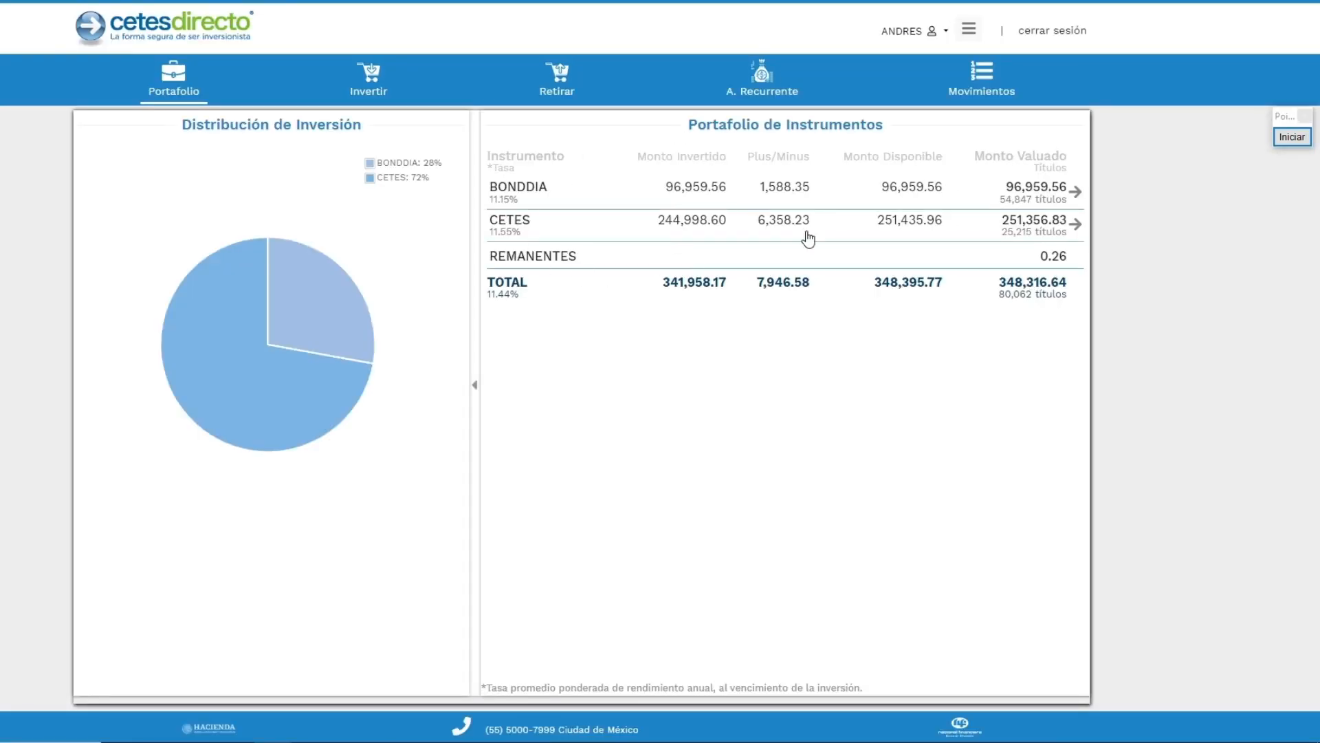
Step: Mark the CETES row and the Plus/Minus column of the portfolio with red arrows, and end the annotation
left_click(1292, 137)
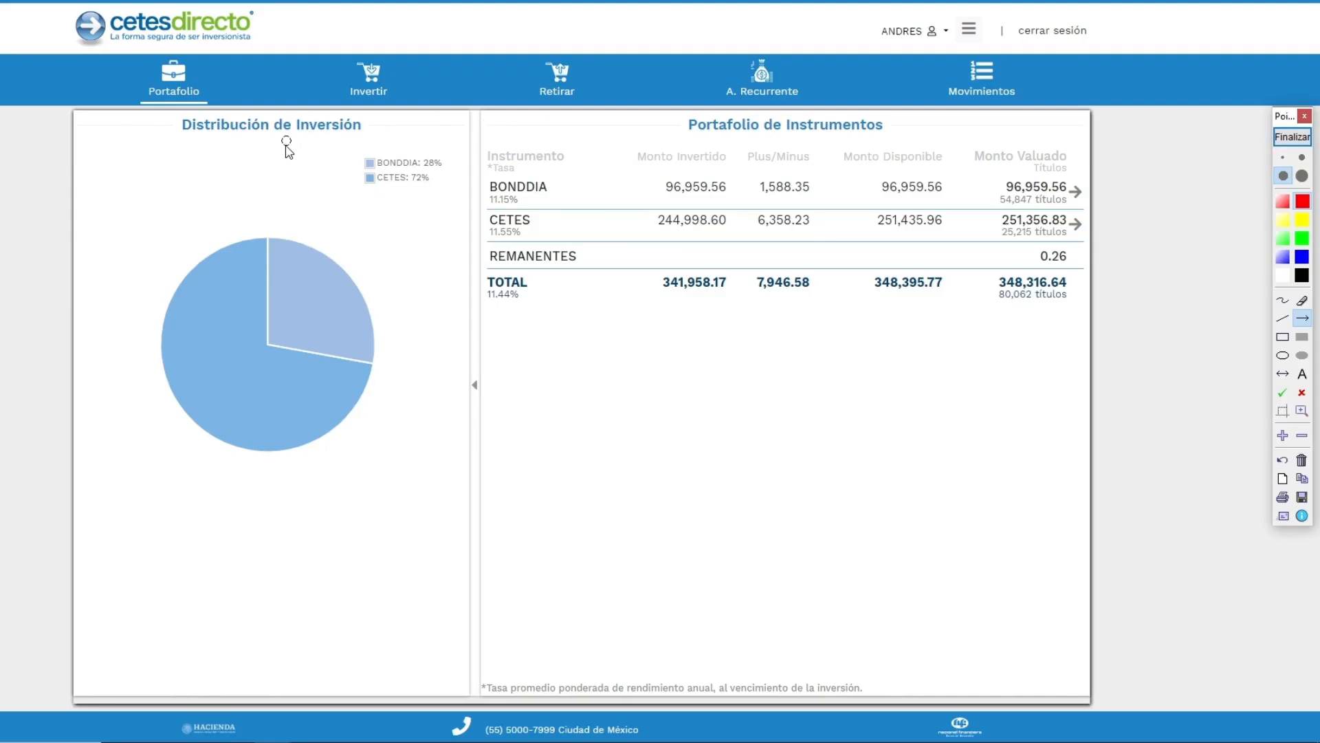
left_click_drag(181, 246, 476, 227)
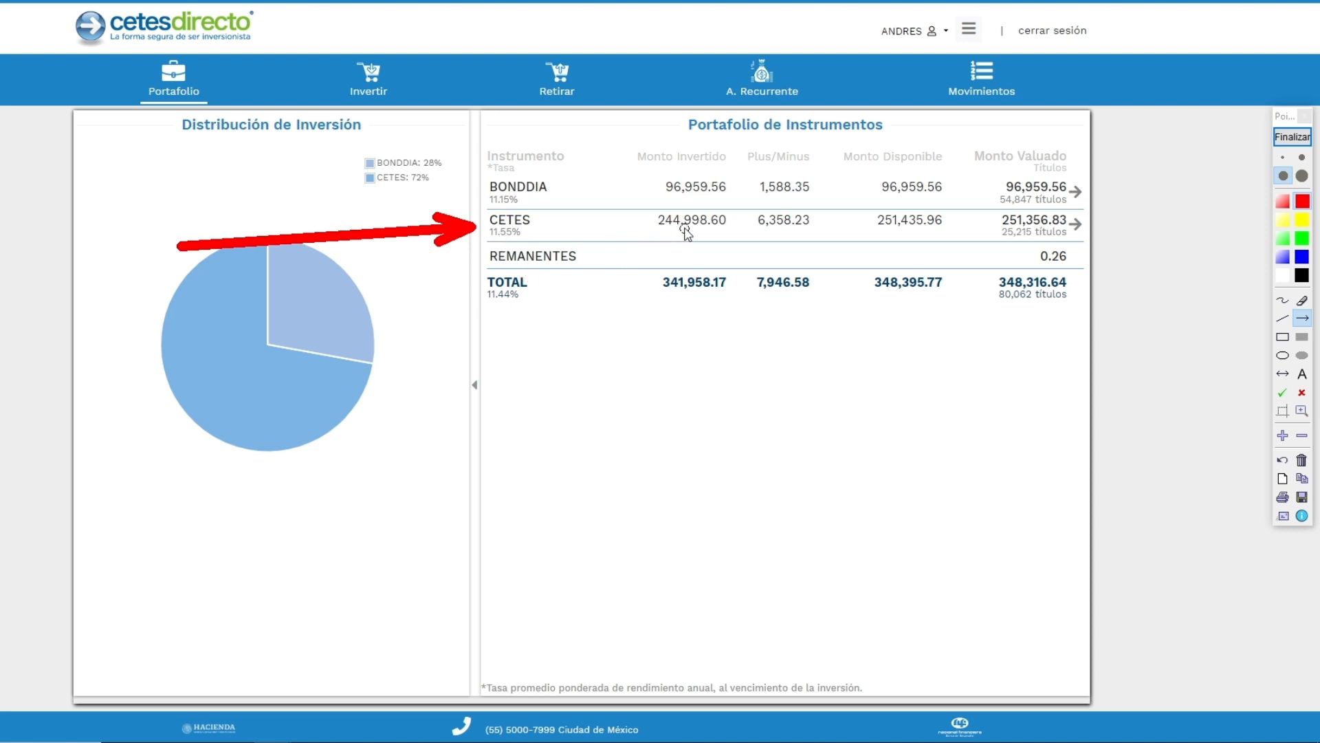
left_click_drag(608, 88, 738, 150)
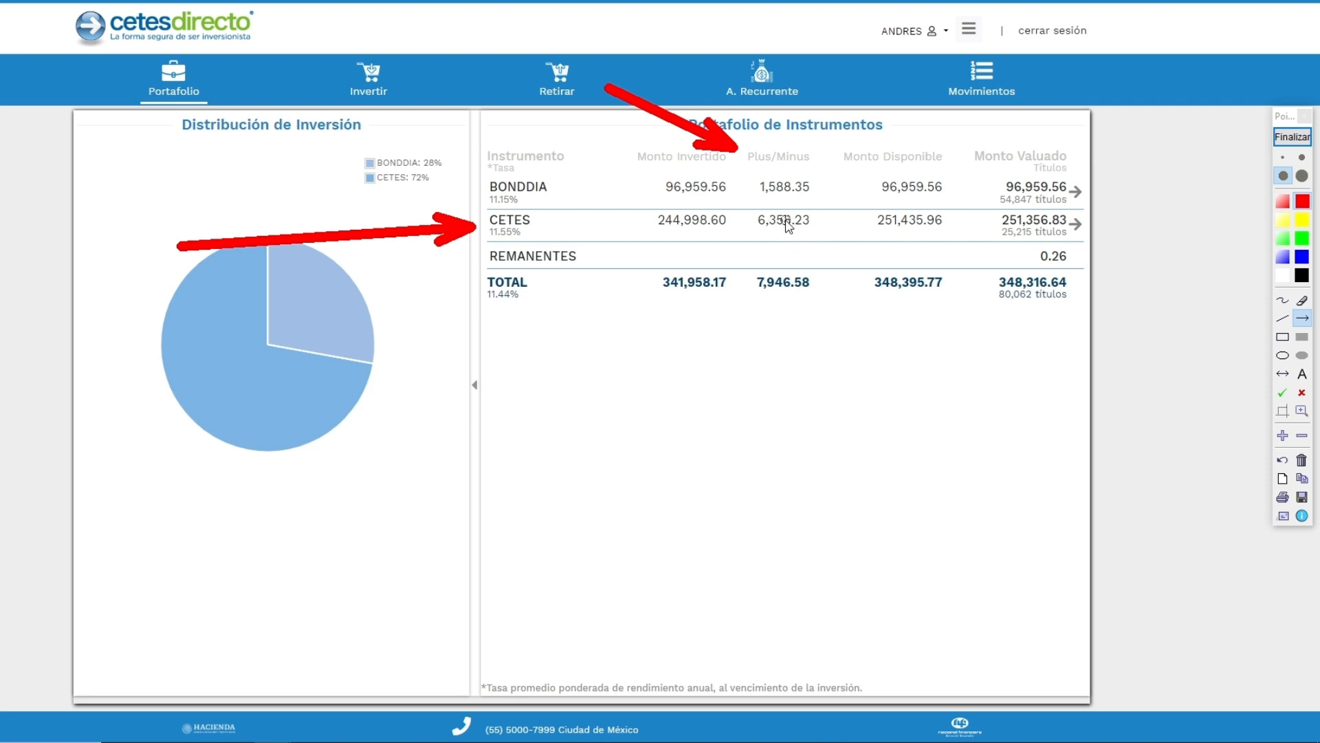
left_click(1293, 141)
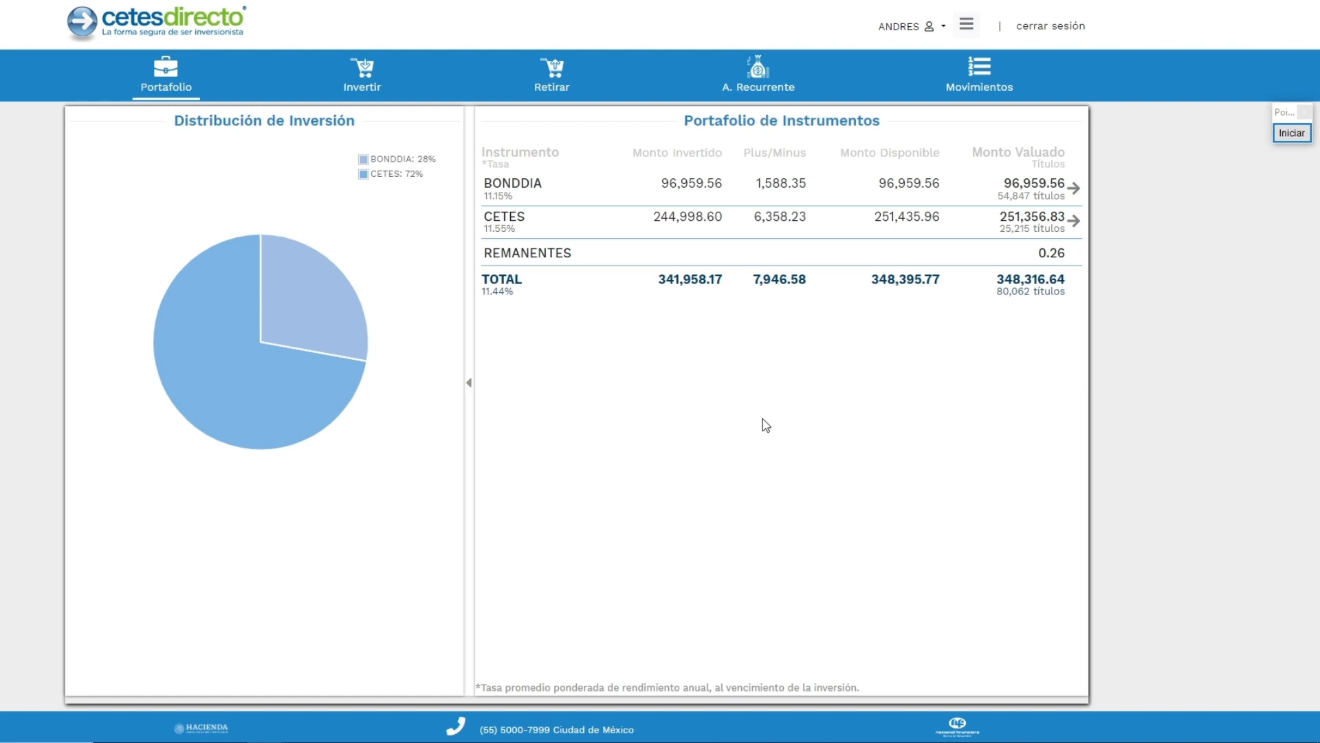
Step: Mark the Movimientos section with a red arrow, clear it, and open its Ingresos de efectivo list
left_click(1290, 133)
left_click_drag(947, 387, 986, 109)
left_click(1295, 138)
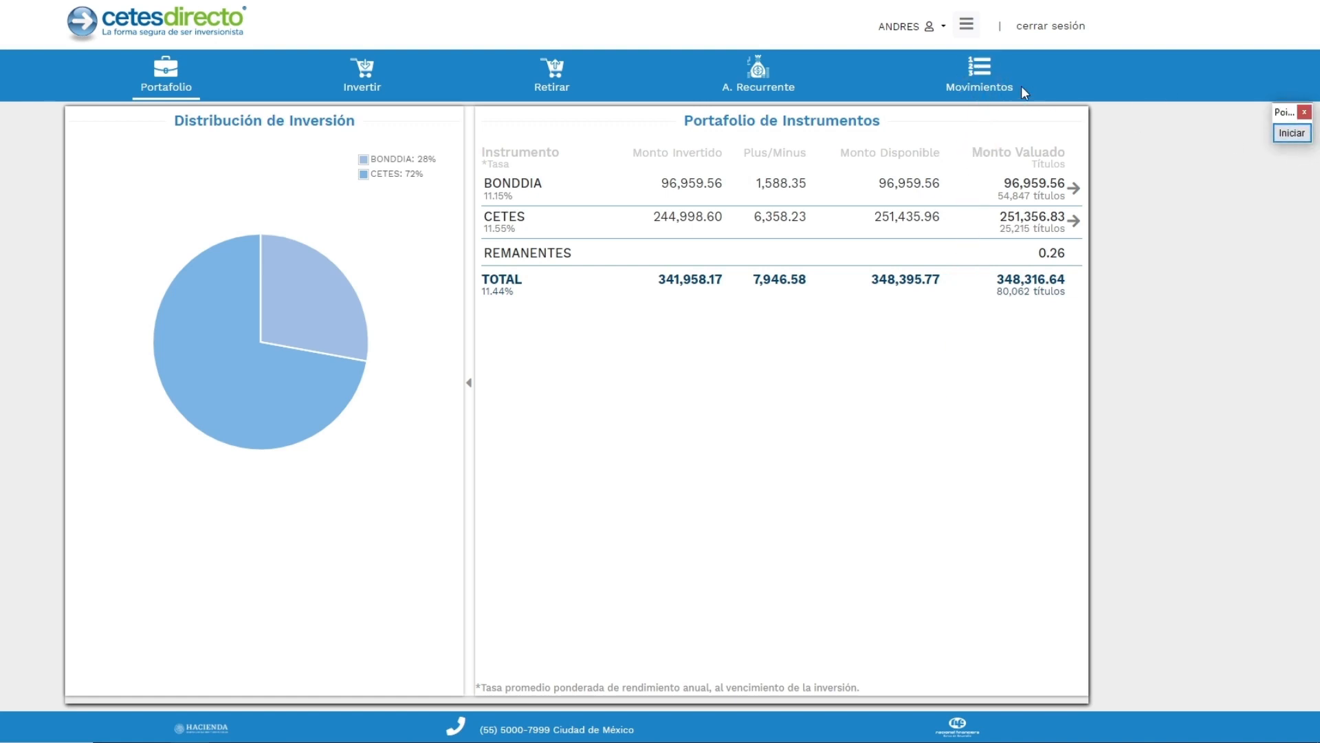
left_click(1023, 92)
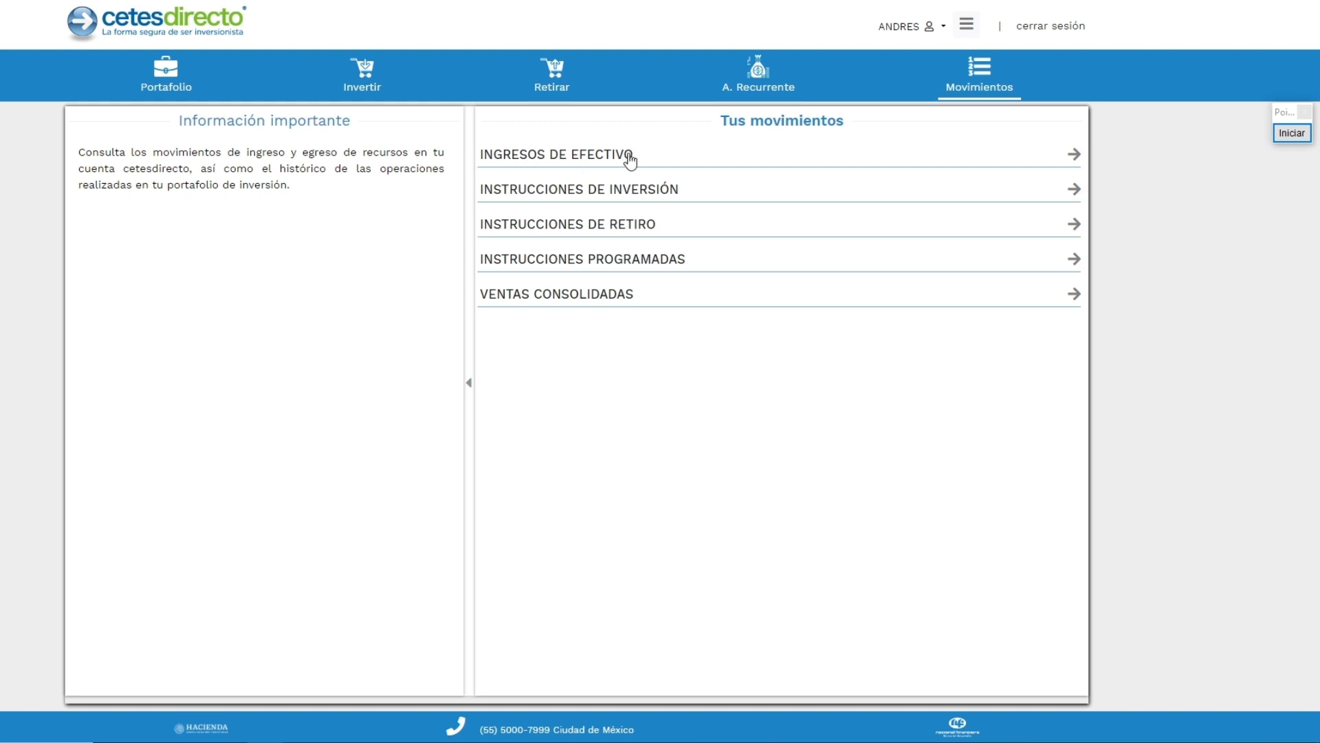
left_click(608, 159)
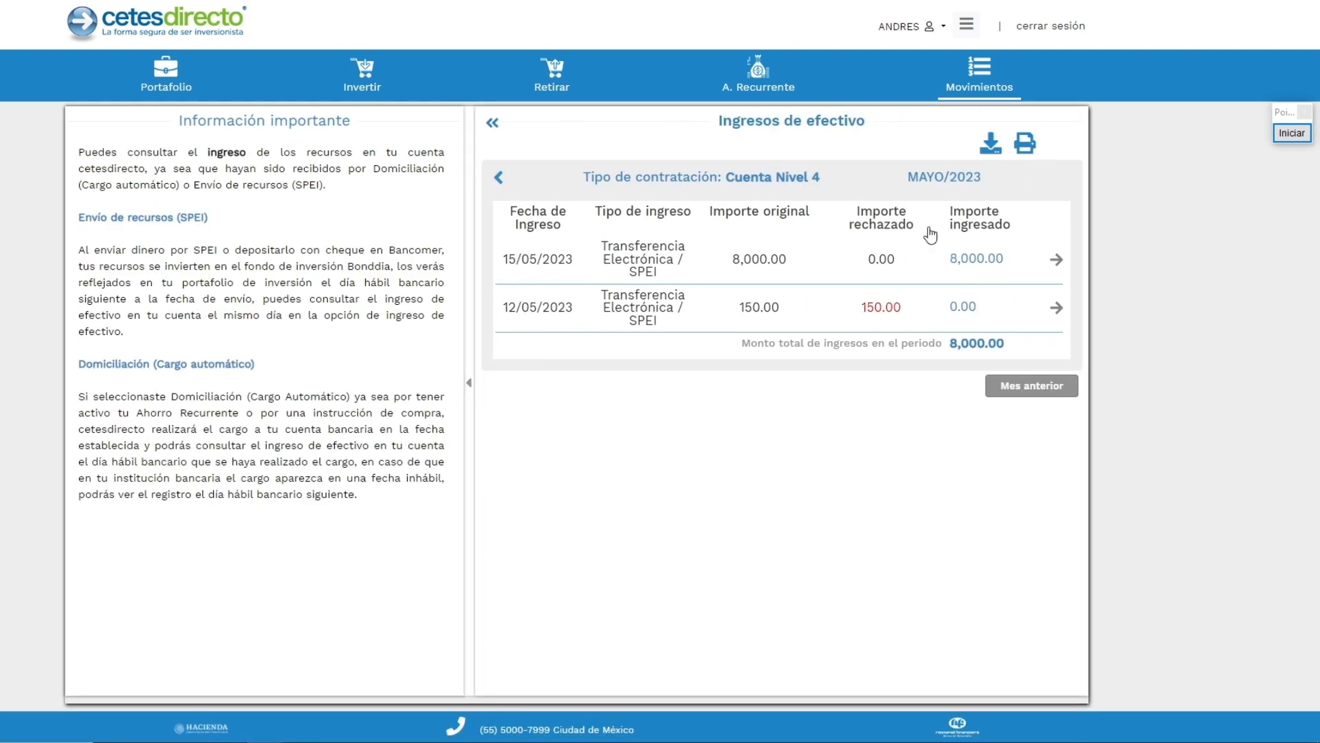
Step: Mark the date, original amount and rejected amount of the 15/05/2023 transfer with red arrows, and clear them
left_click(1293, 134)
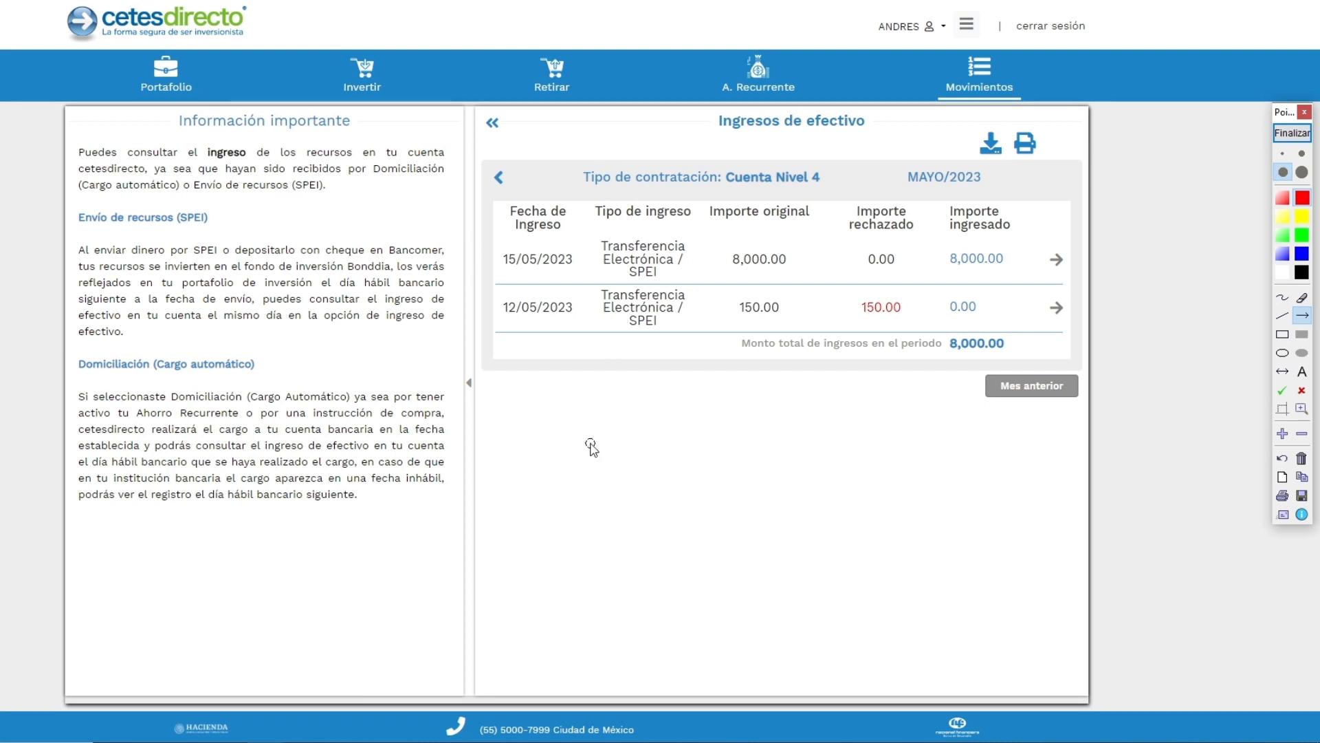
left_click_drag(215, 221, 495, 256)
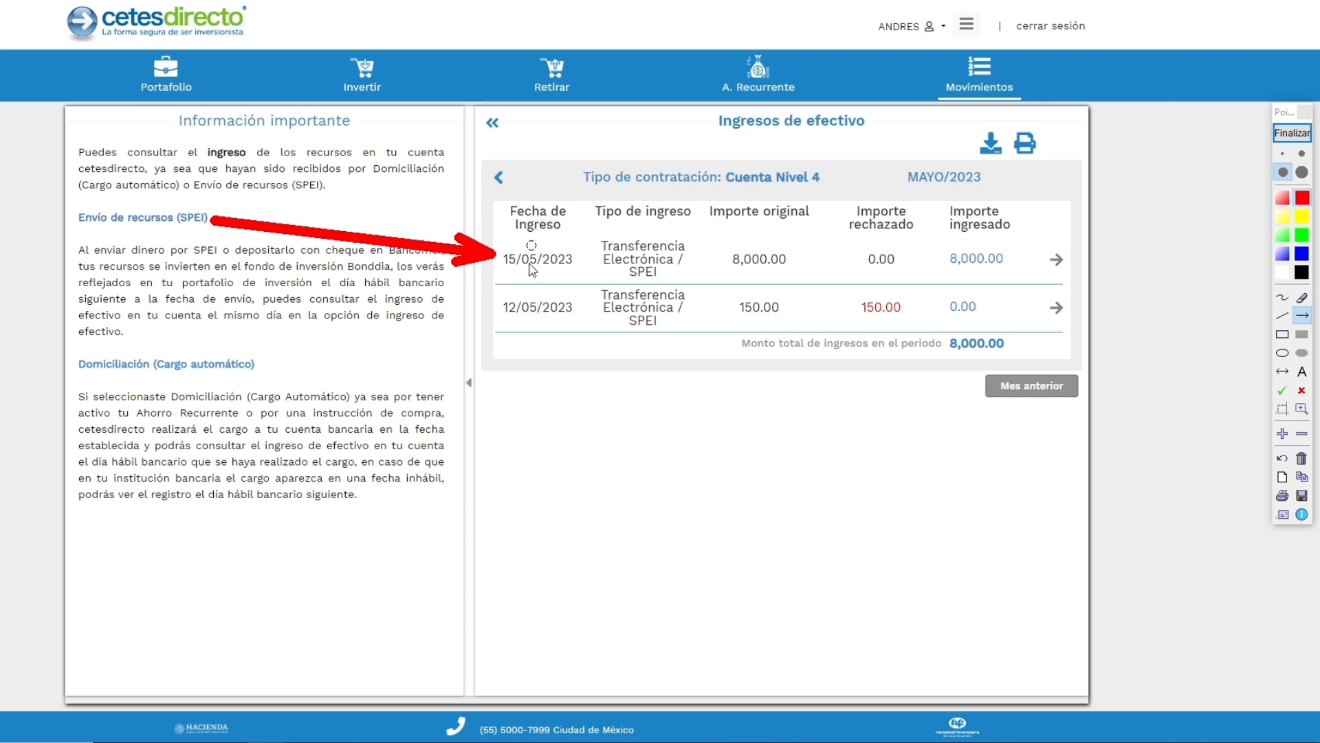
left_click_drag(705, 405, 740, 277)
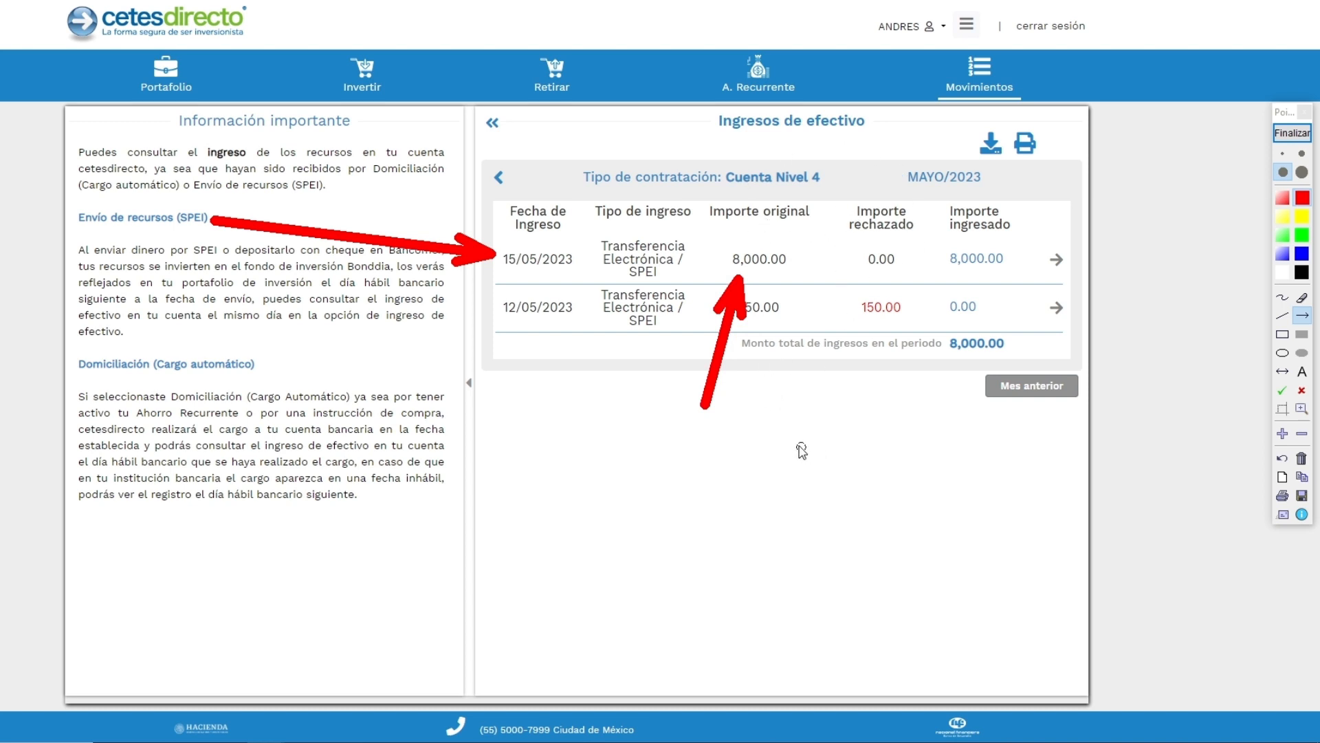
left_click_drag(796, 444, 861, 259)
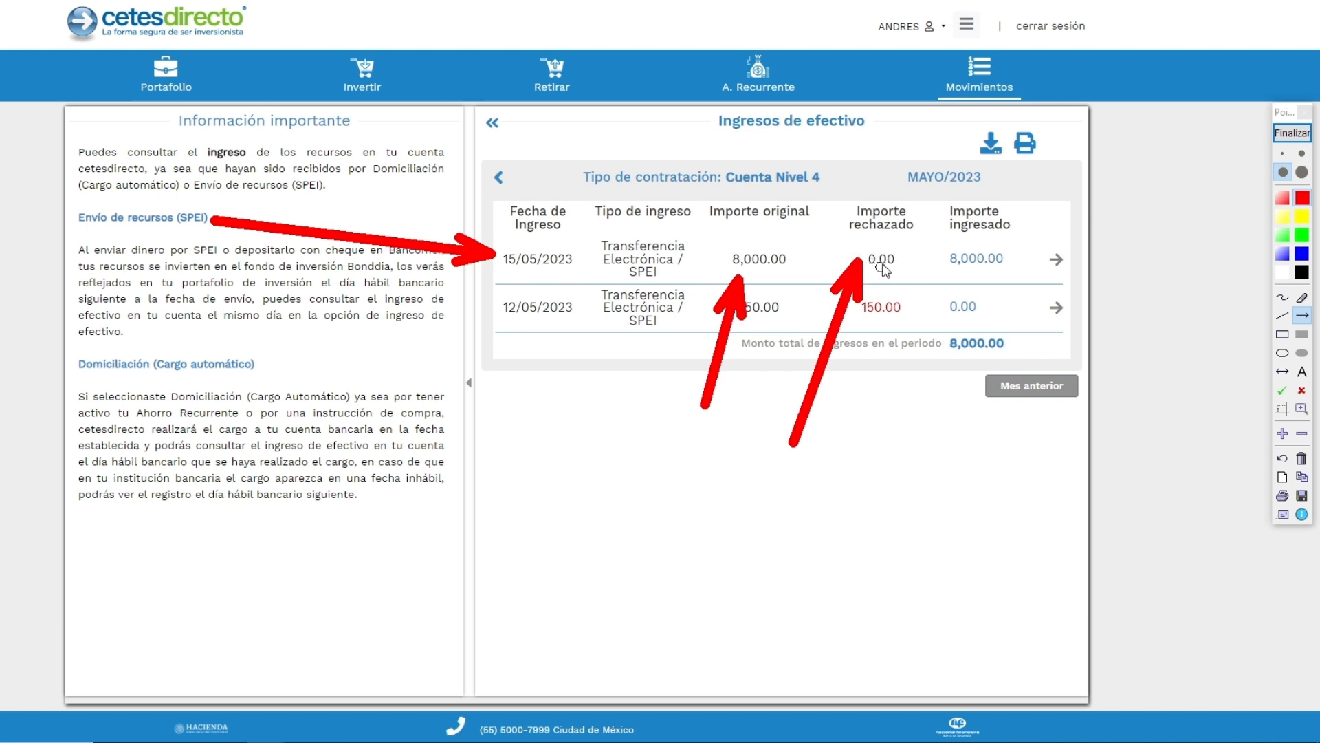
left_click(1285, 133)
Step: Mark the Importe ingresado heading and the 15/05/2023 transfer's credited amount with red arrows, and end the annotation
left_click_drag(1145, 146, 1023, 220)
left_click_drag(1034, 416, 988, 272)
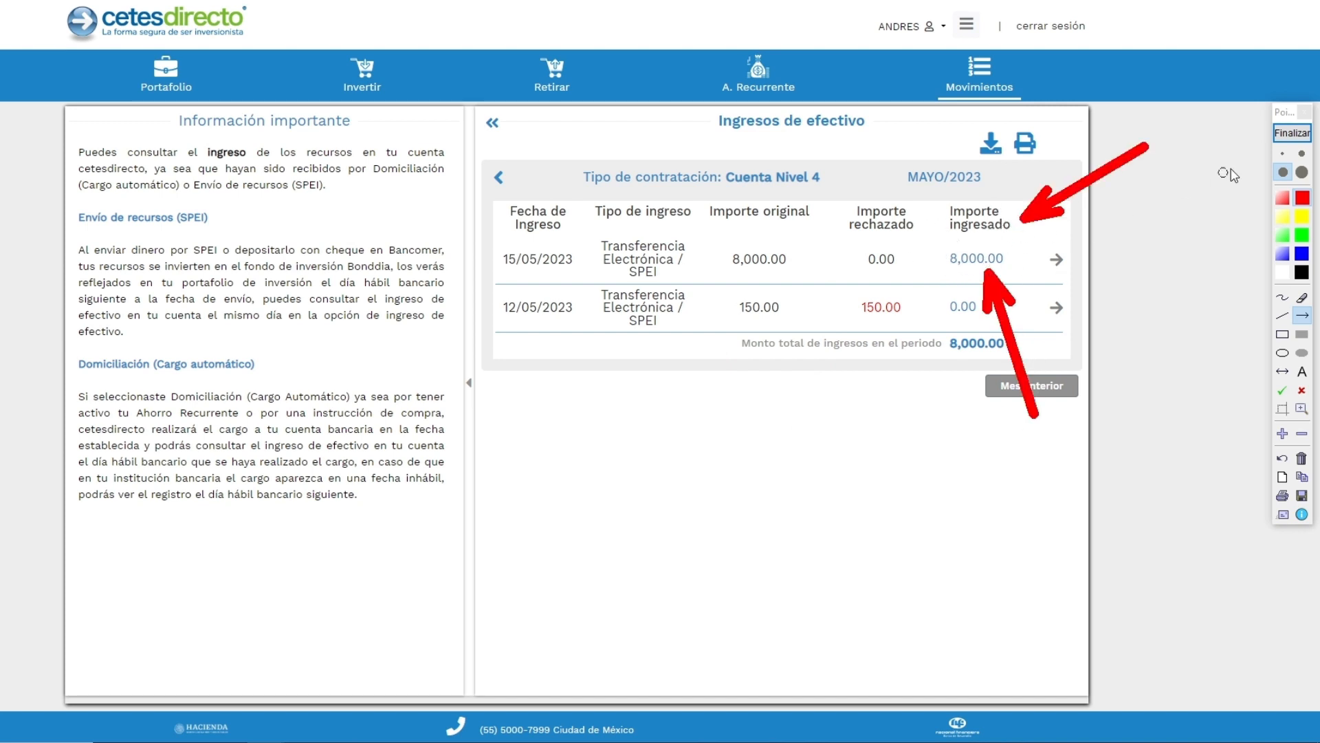
left_click(1292, 133)
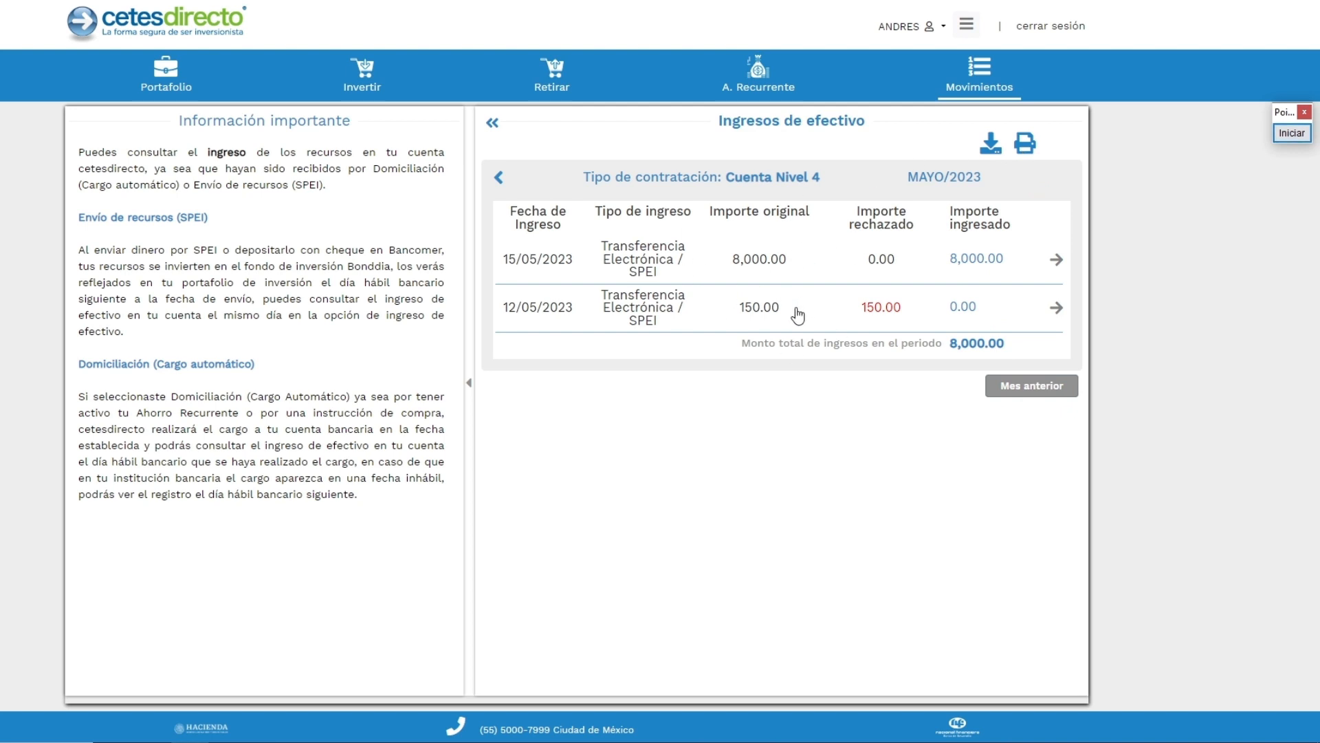